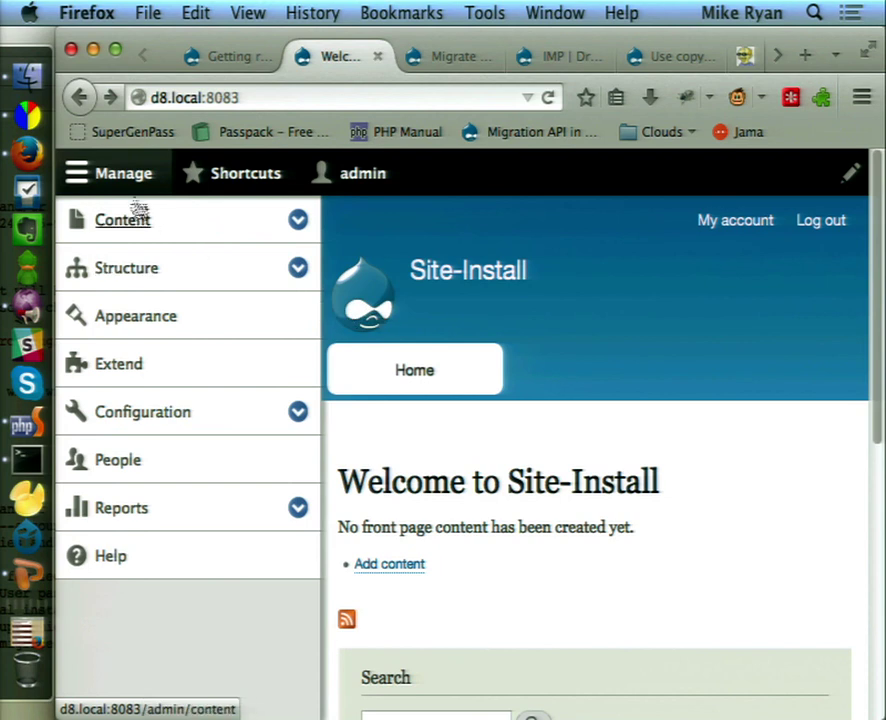
# Step: Show the new site's content types list in the Structure administration section
pyautogui.click(115, 174)
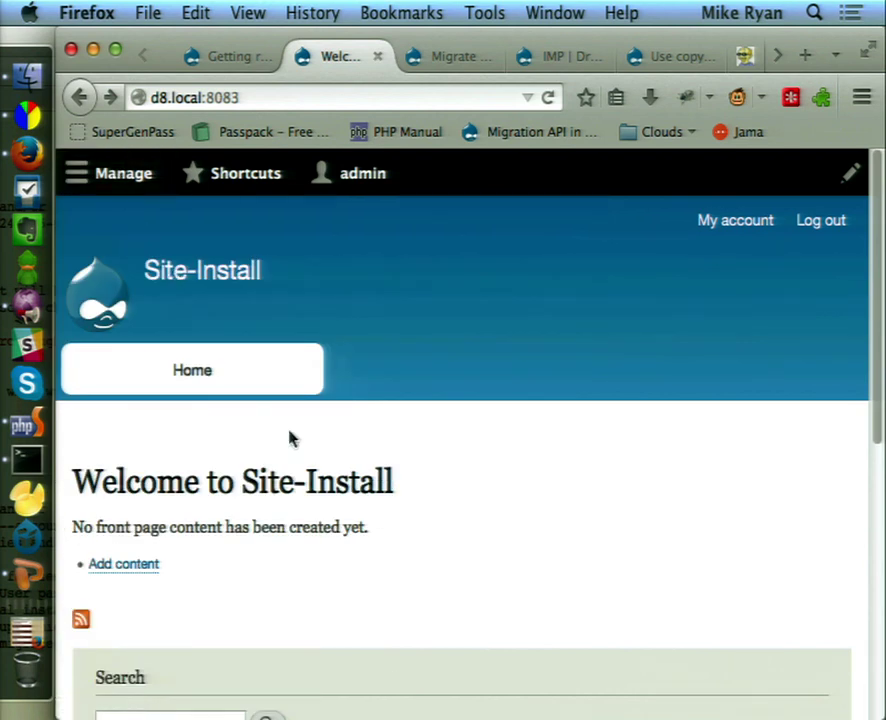
pyautogui.click(286, 96)
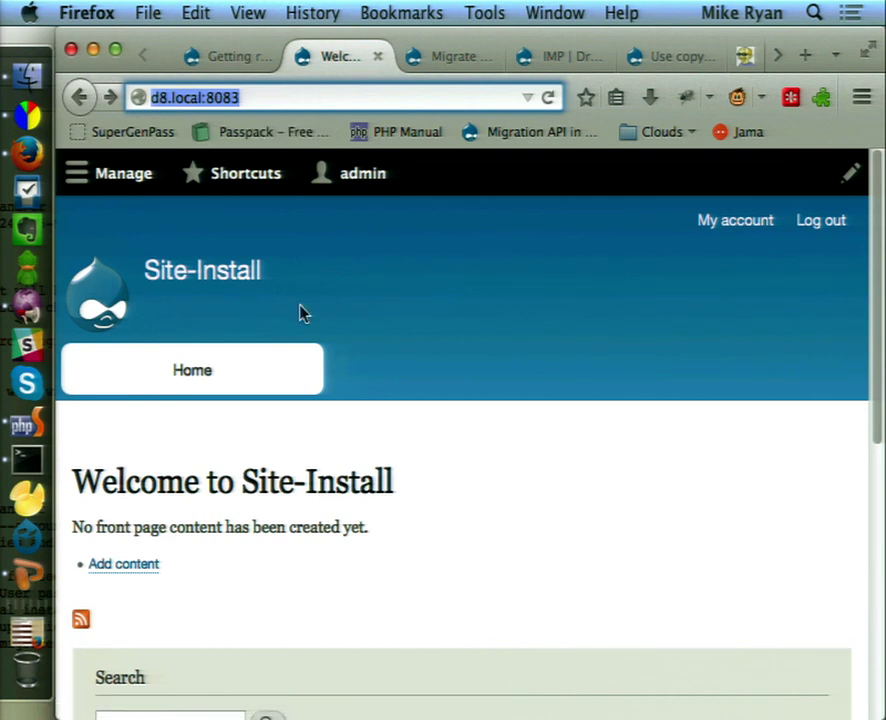
pyautogui.click(112, 183)
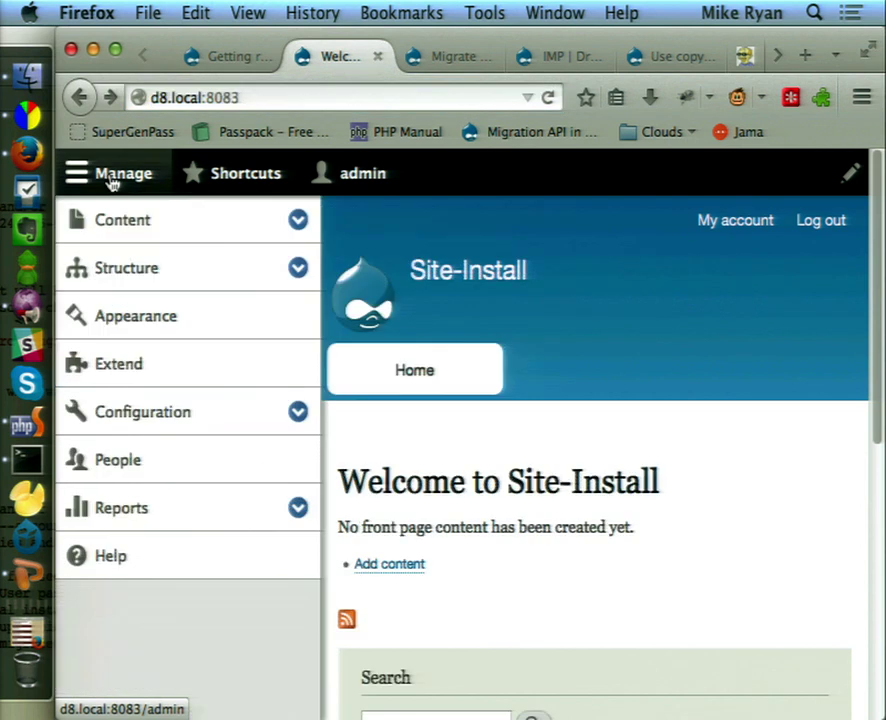
pyautogui.click(152, 268)
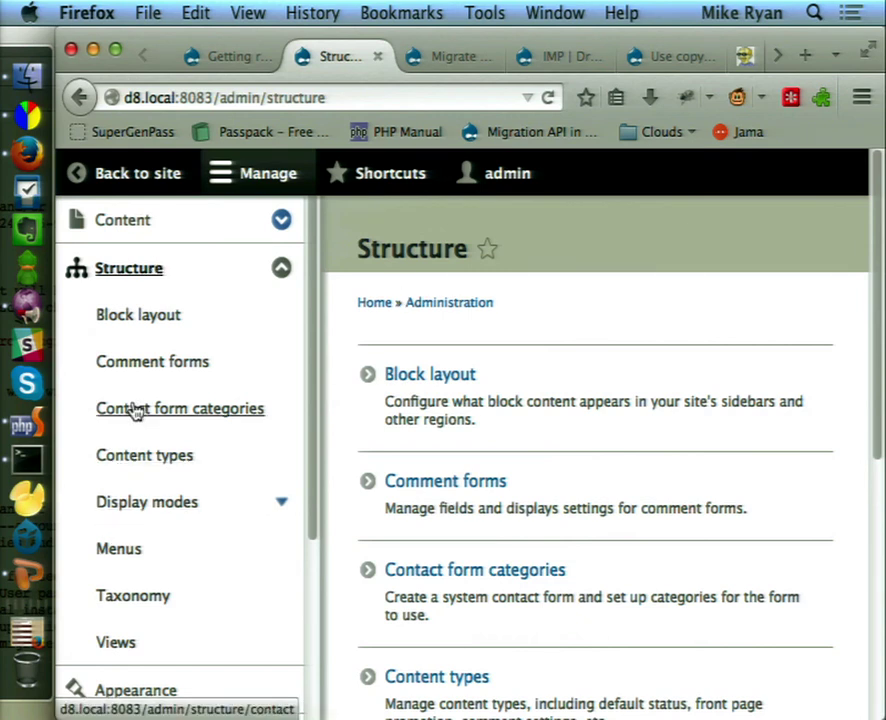
pyautogui.click(130, 466)
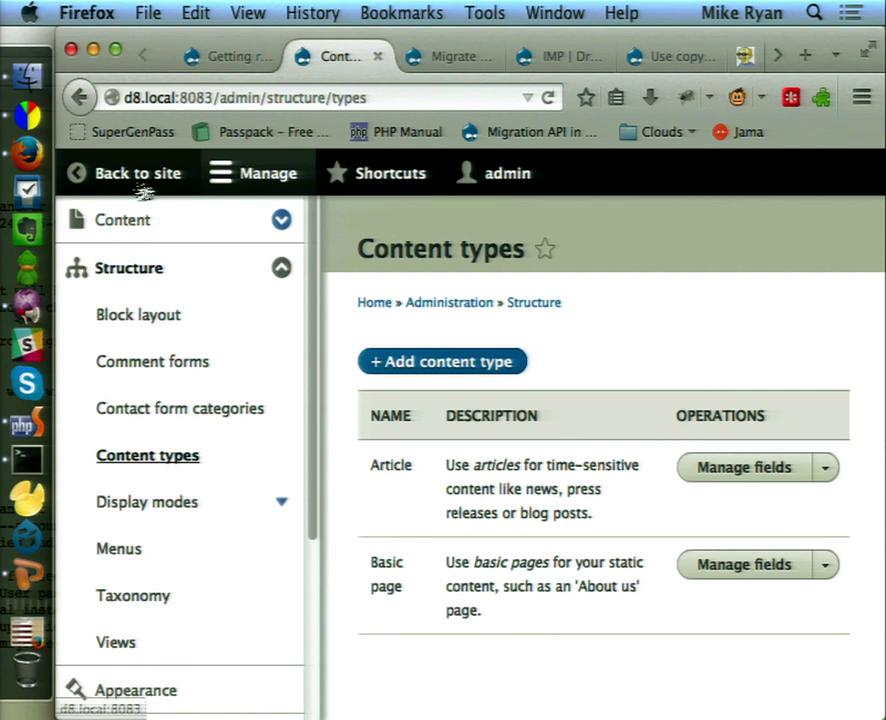
# Step: Load the upgrade page at d8.local:8083/upgrade
pyautogui.click(222, 99)
pyautogui.click(222, 99)
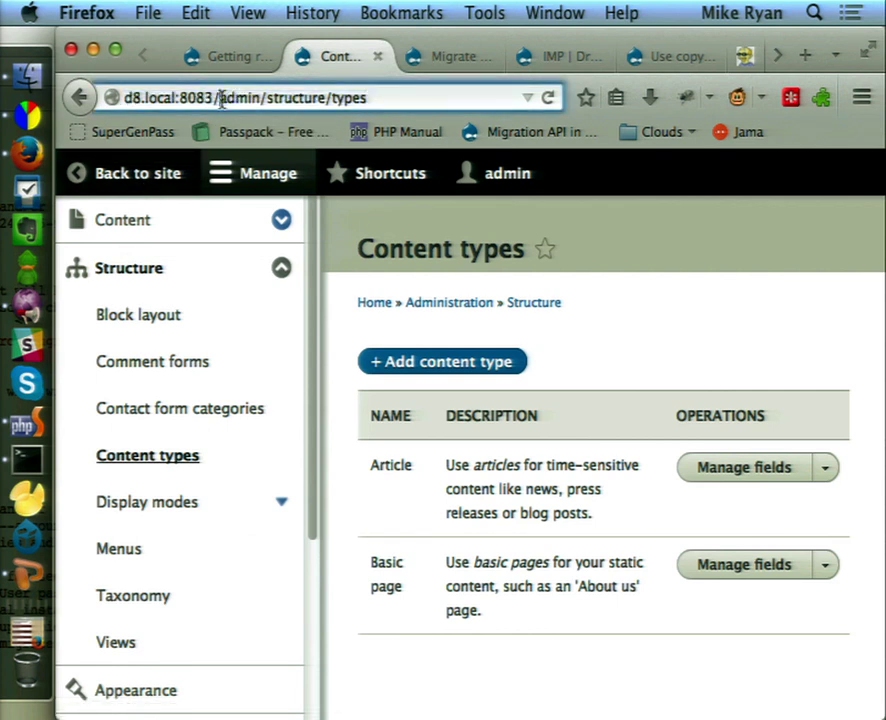
pyautogui.moveTo(222, 99); pyautogui.dragTo(426, 110)
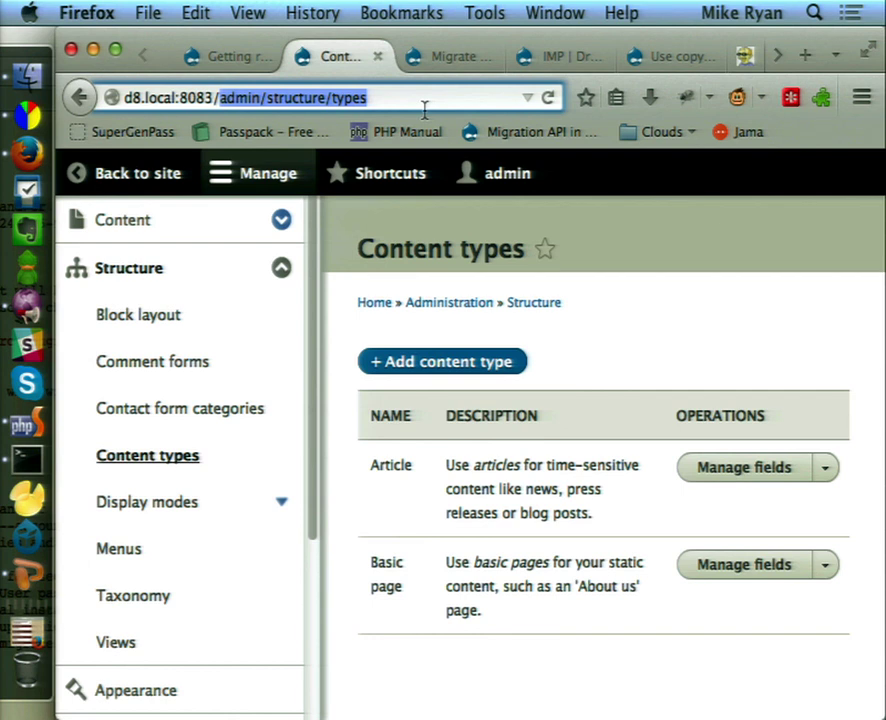
pyautogui.write('up')
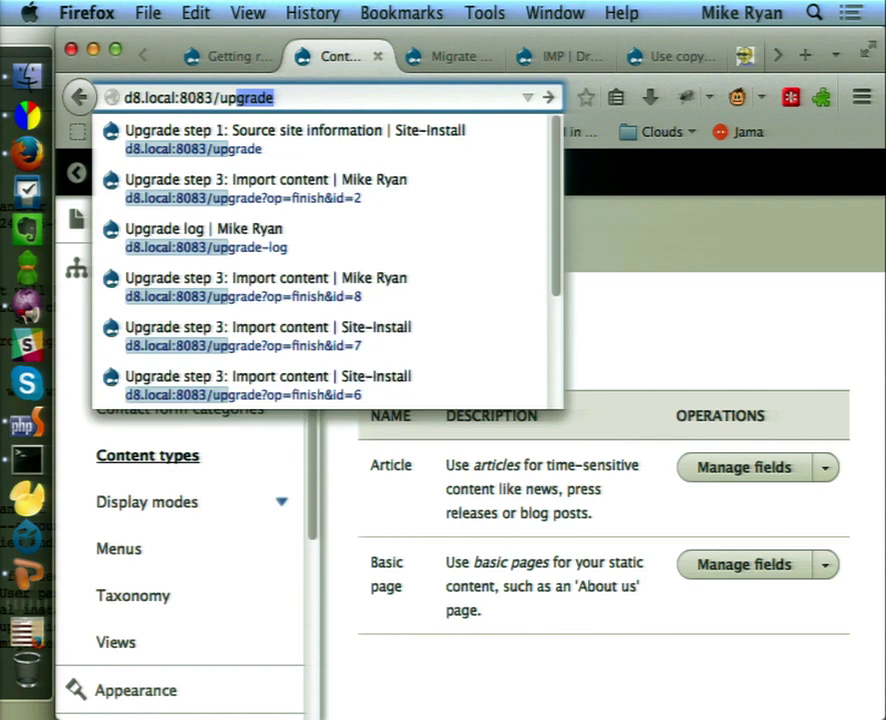
pyautogui.press('Return')
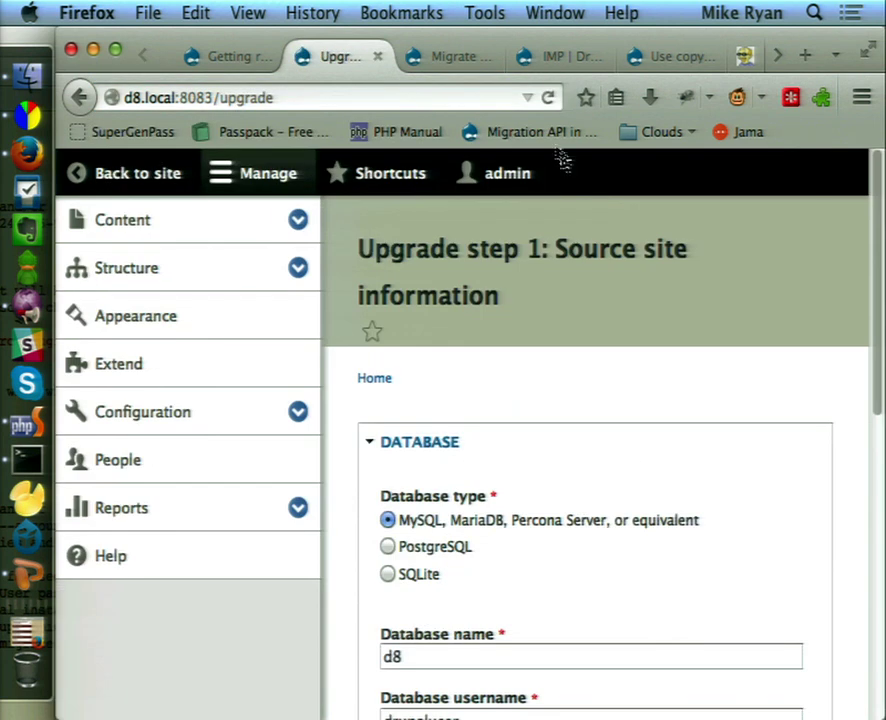
# Step: Return to the site's front page, hide the administration menu tray and go to d8.local:8083/upgrade
pyautogui.click(136, 176)
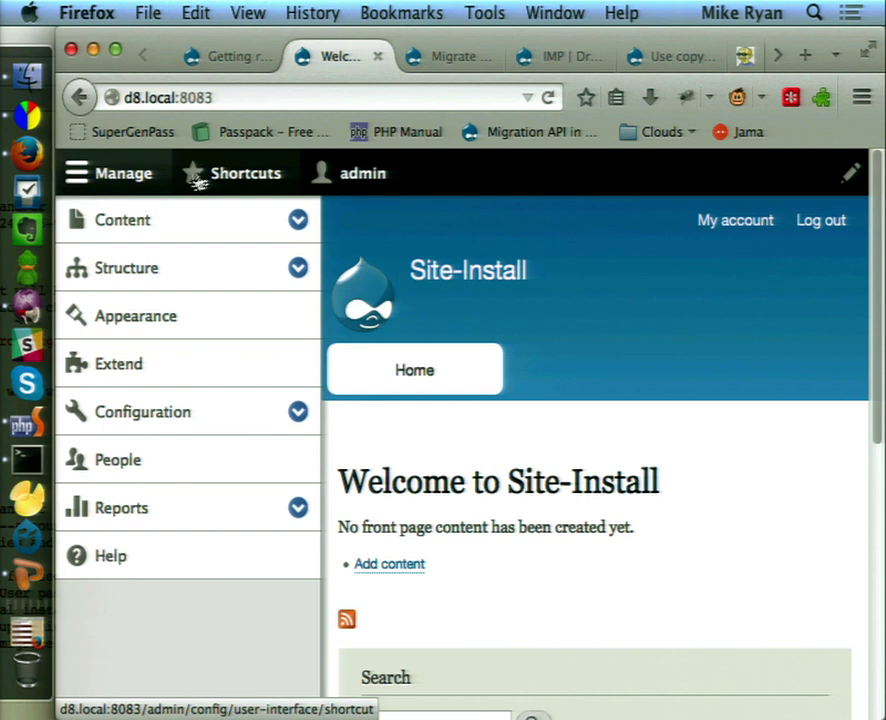
pyautogui.click(120, 178)
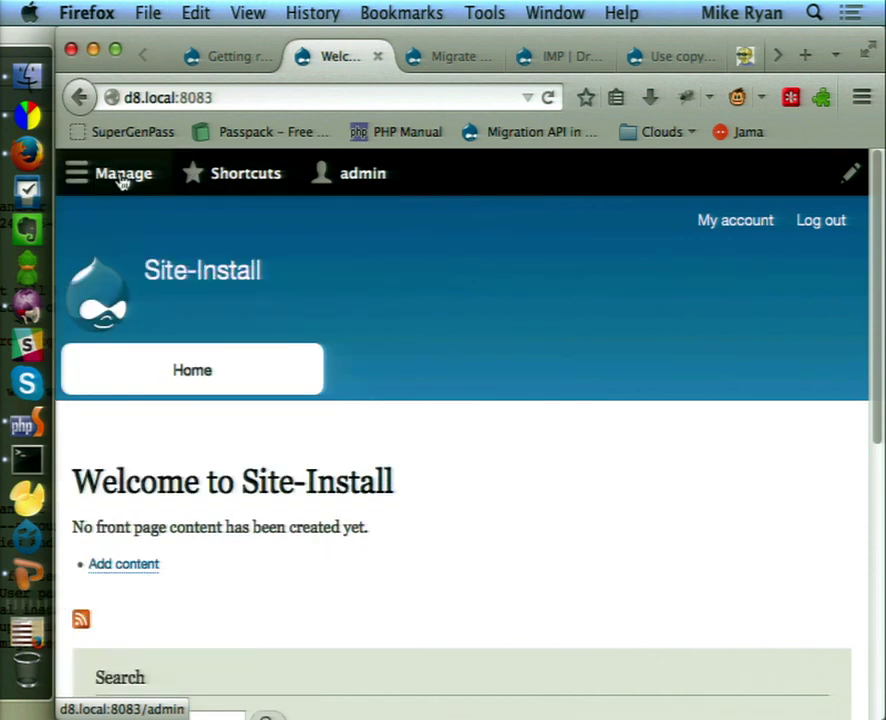
pyautogui.click(227, 93)
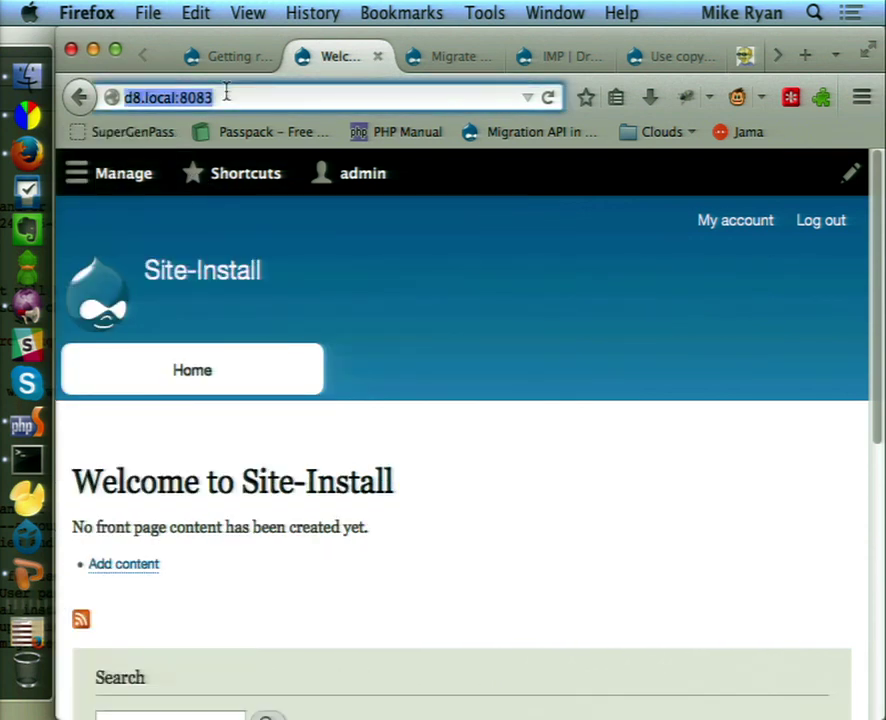
pyautogui.press('Right')
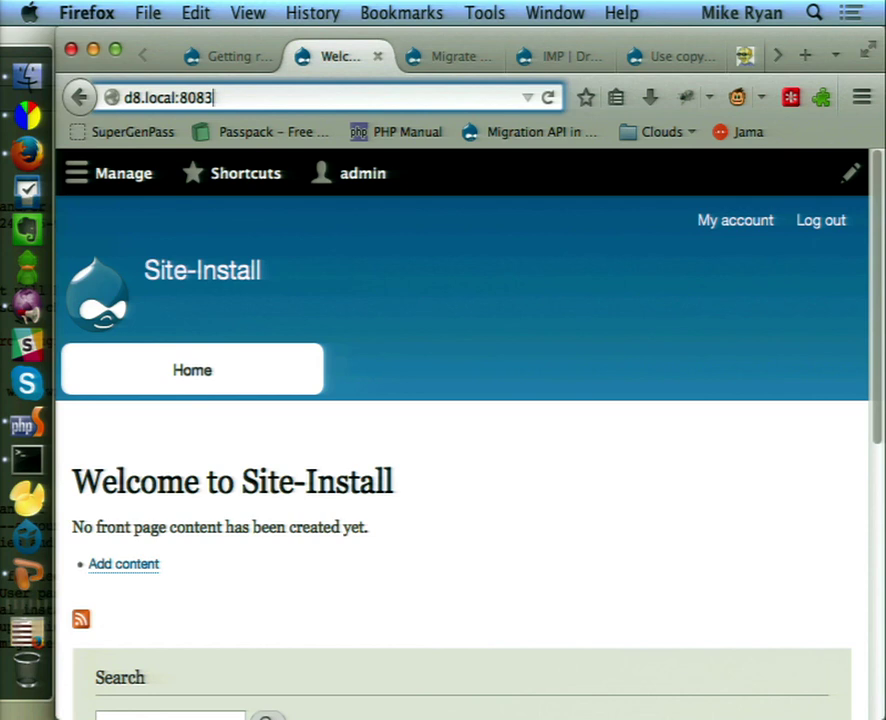
pyautogui.write('/up')
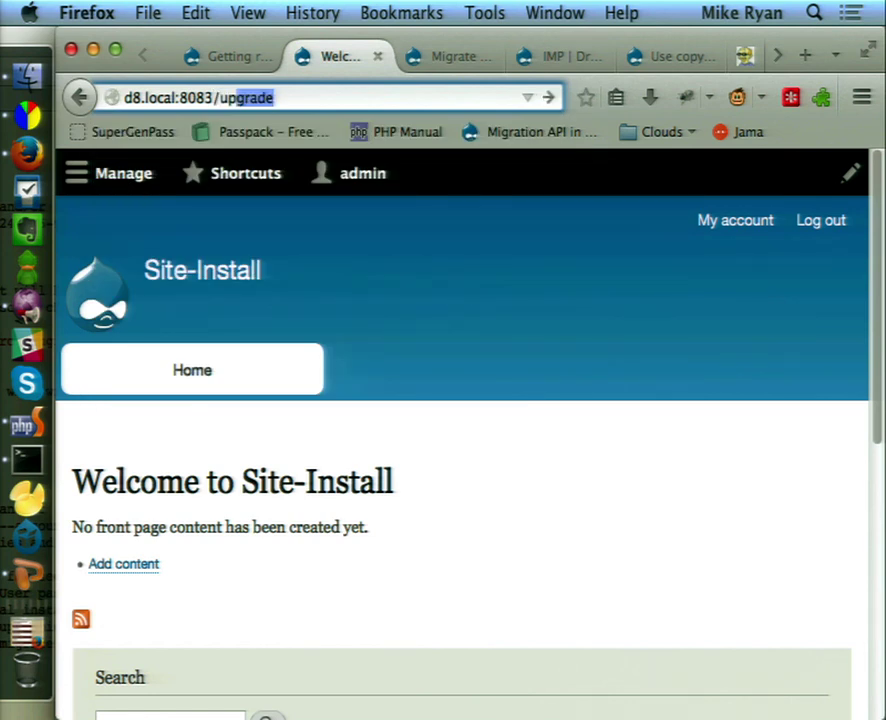
pyautogui.press('Return')
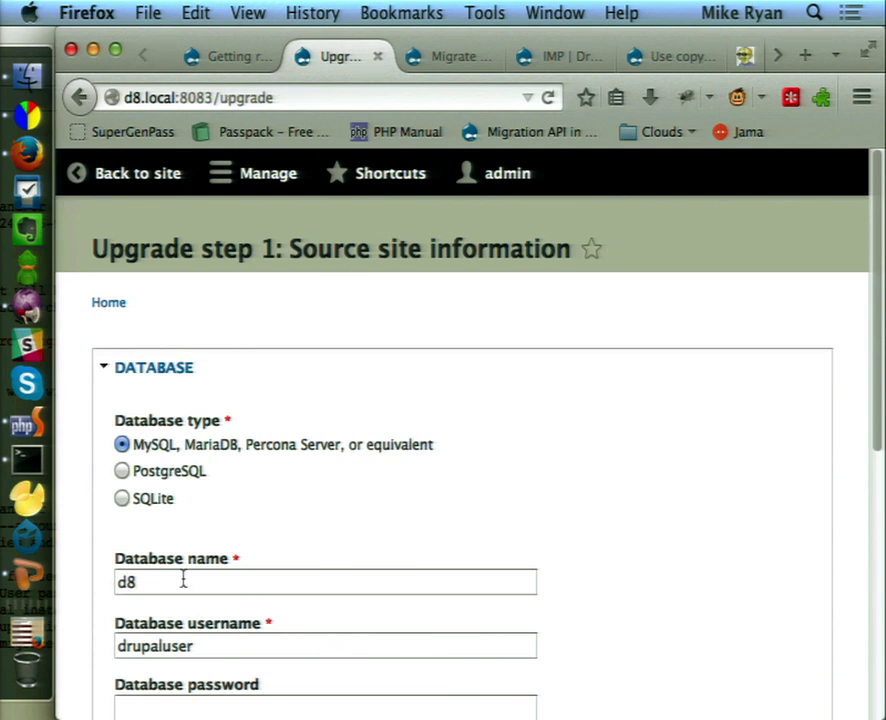
# Step: Set the source database name to mryan1_dev in the upgrade form
pyautogui.scroll(-5, 182, 579)
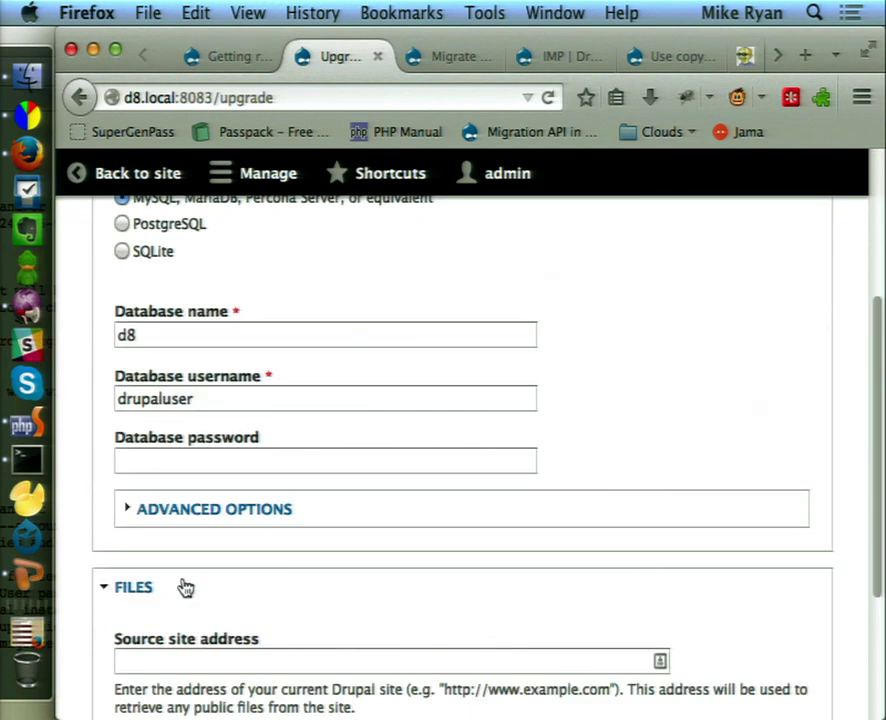
pyautogui.click(134, 335)
pyautogui.moveTo(134, 335); pyautogui.dragTo(64, 325)
pyautogui.write('m')
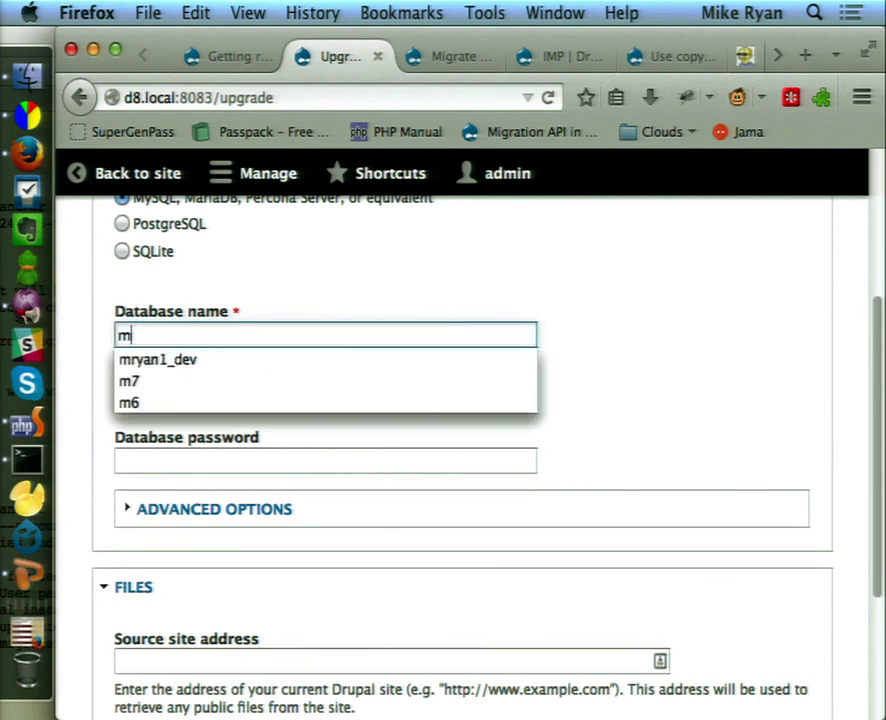
pyautogui.click(138, 364)
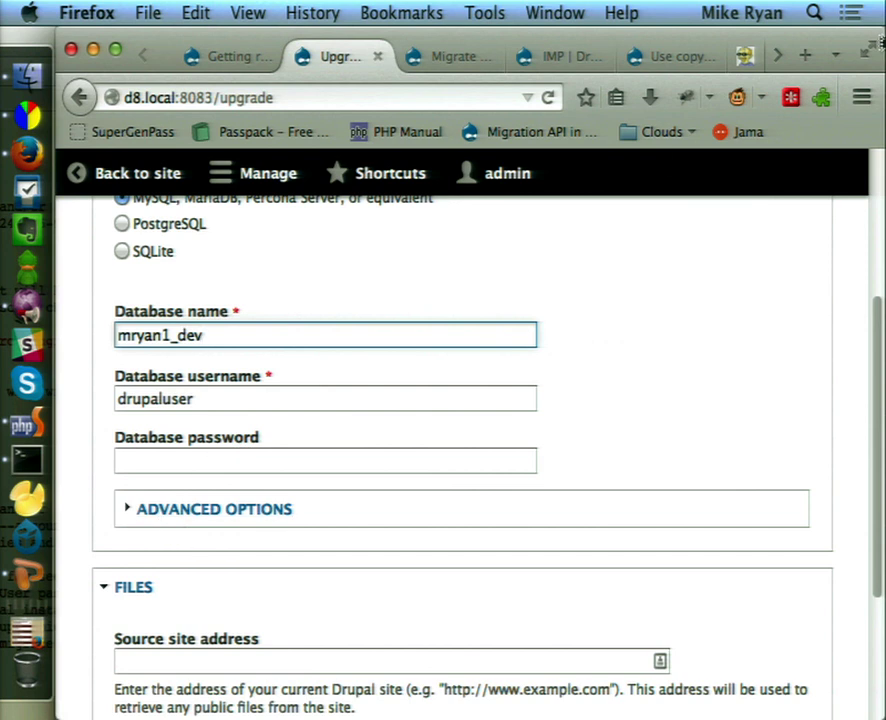
# Step: Examine the posts and images on the existing Drupal 6 blog that serves as the migration source
pyautogui.click(744, 57)
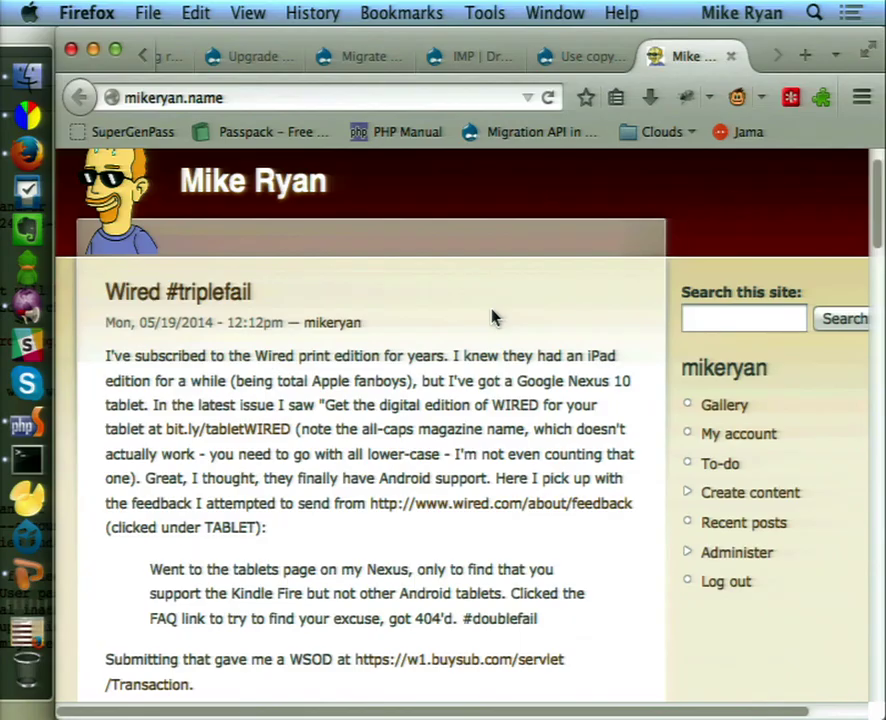
pyautogui.scroll(-15, 492, 317)
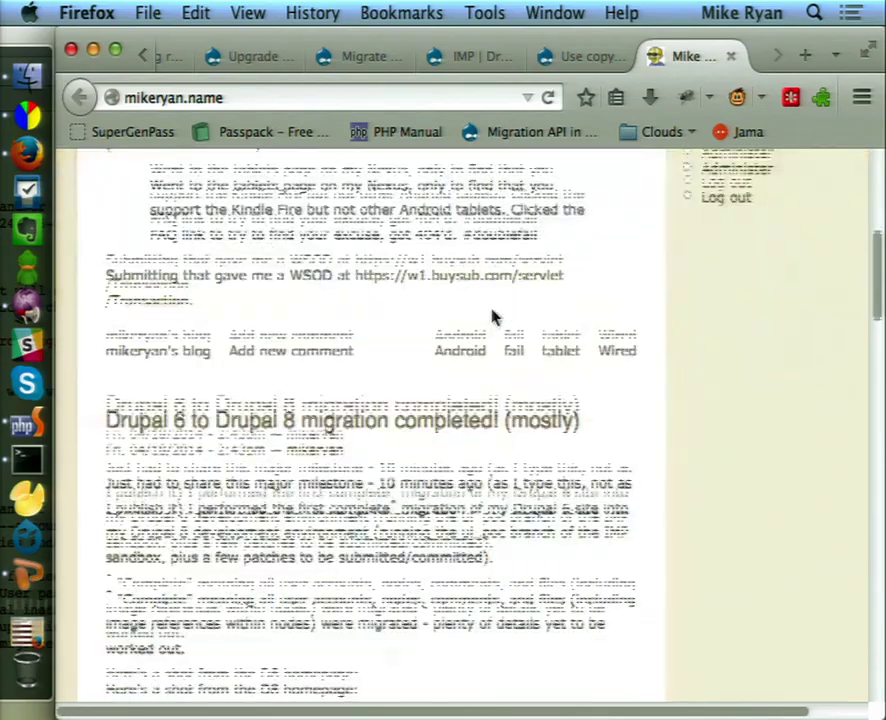
pyautogui.scroll(-20, 492, 317)
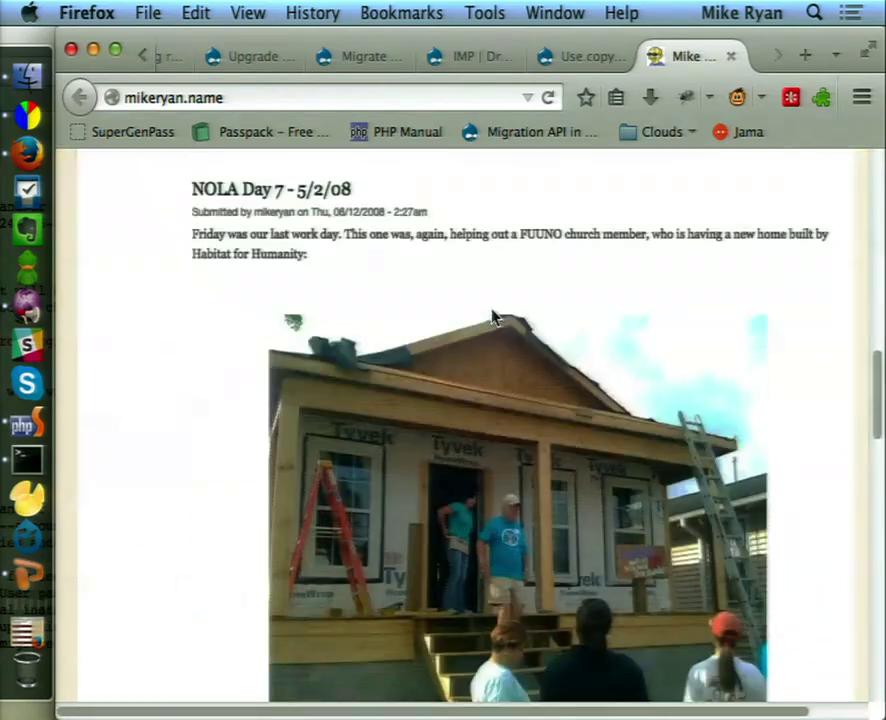
pyautogui.scroll(6, 492, 317)
pyautogui.scroll(4, 492, 317)
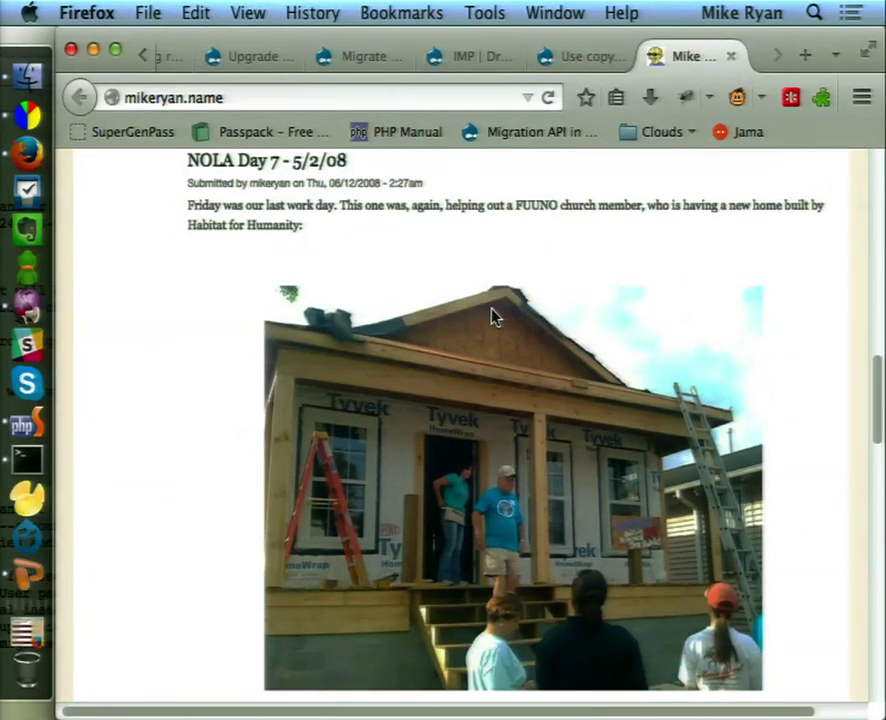
# Step: Return to the upgrade form and enter the existing blog's URL, without a trailing slash, as the source site address
pyautogui.click(210, 62)
pyautogui.scroll(-1, 303, 484)
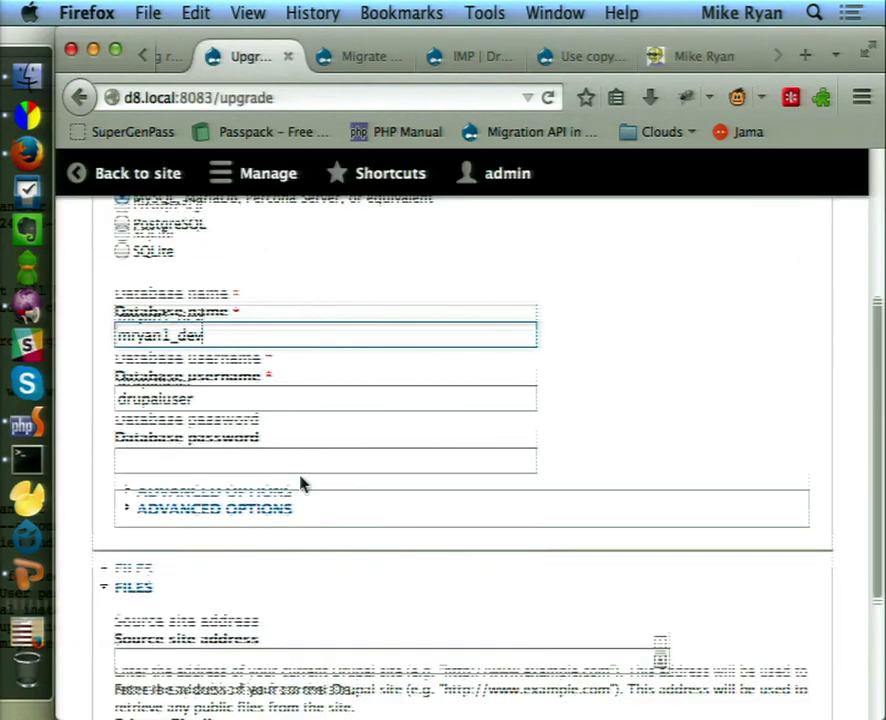
pyautogui.scroll(-3, 303, 484)
pyautogui.click(192, 488)
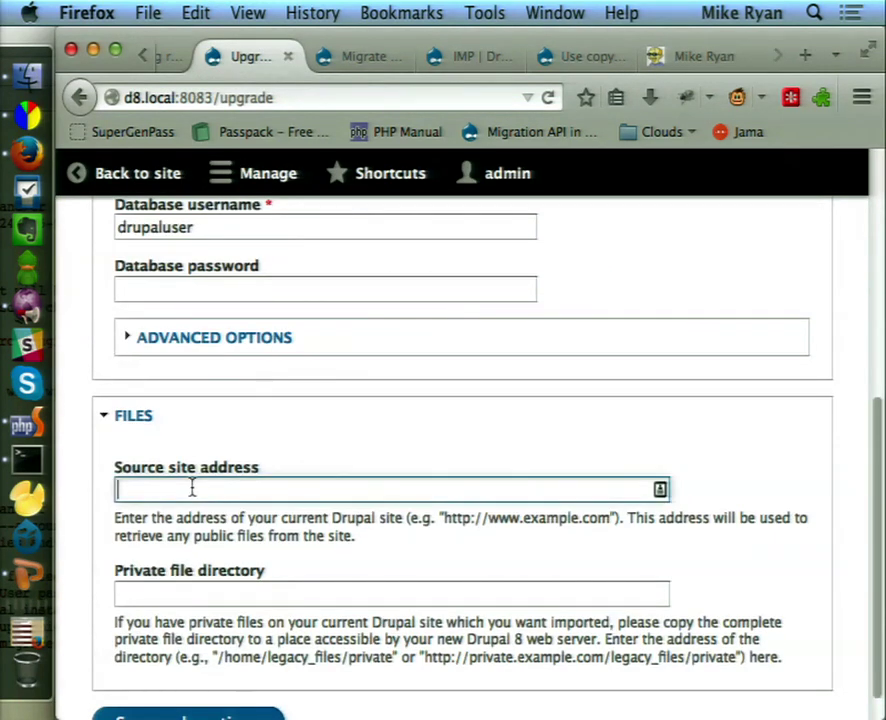
pyautogui.write('h')
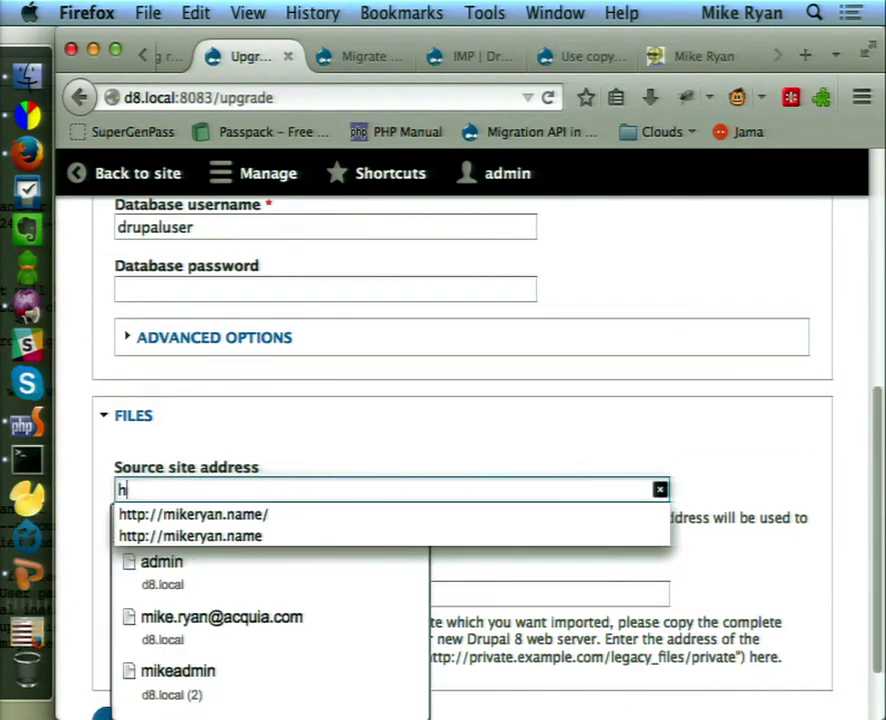
pyautogui.click(240, 538)
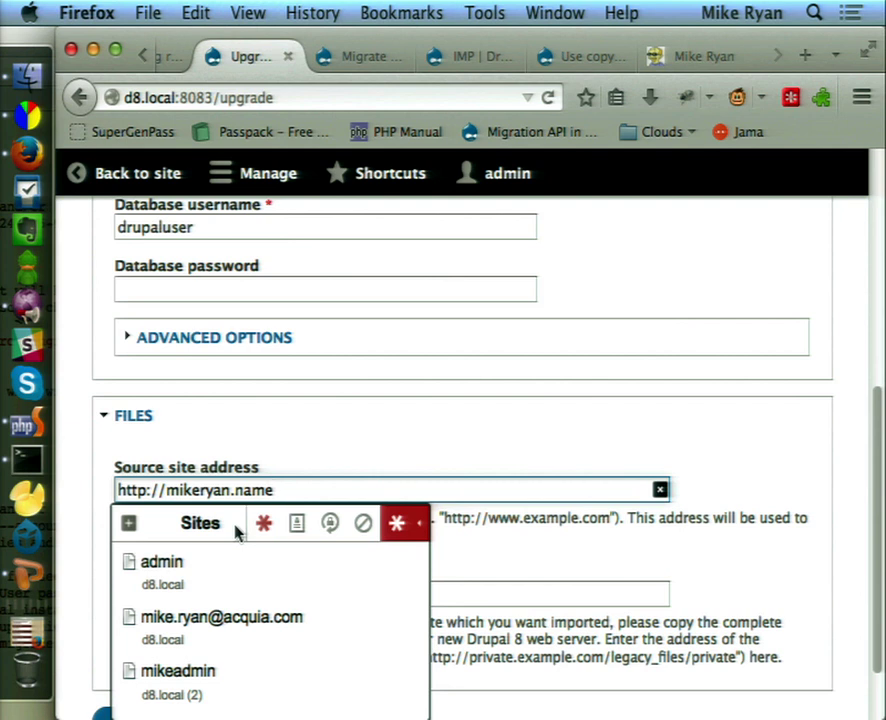
pyautogui.click(283, 490)
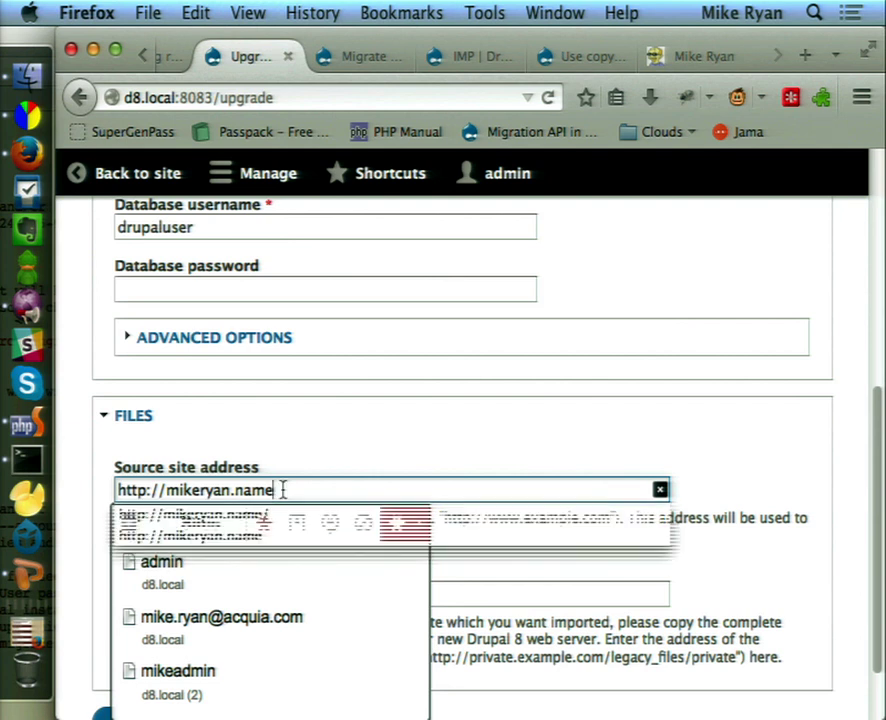
pyautogui.click(776, 544)
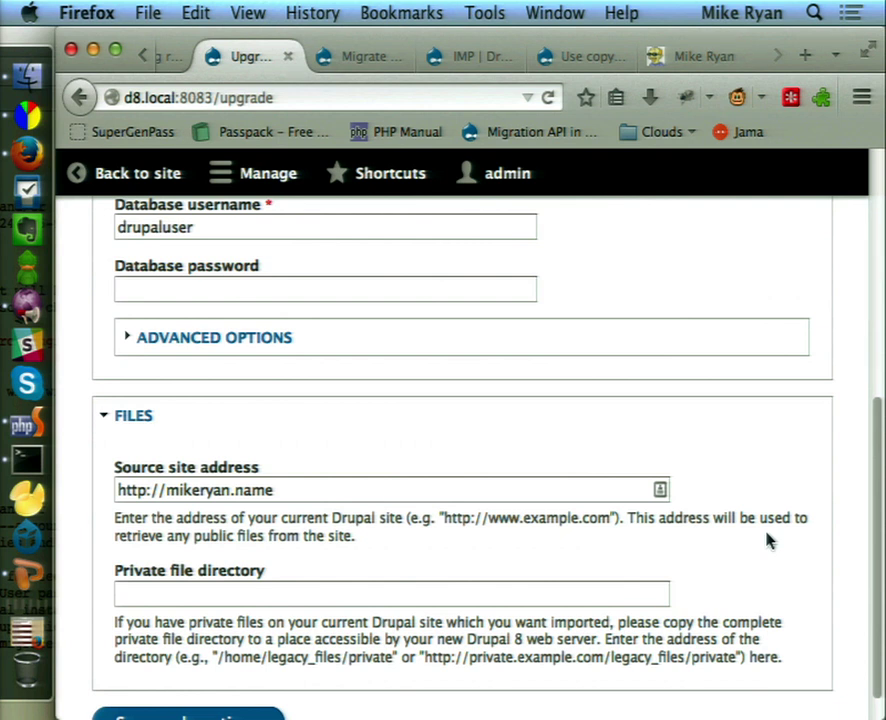
# Step: Submit the source site information and import the configuration from the Drupal 6 site
pyautogui.scroll(-2, 770, 540)
pyautogui.click(212, 694)
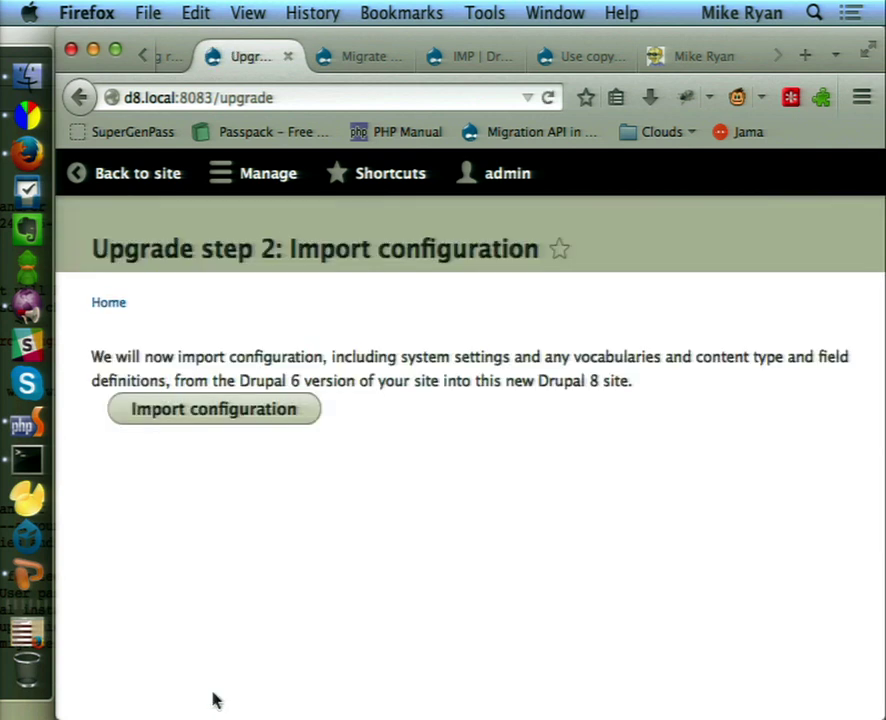
pyautogui.click(229, 404)
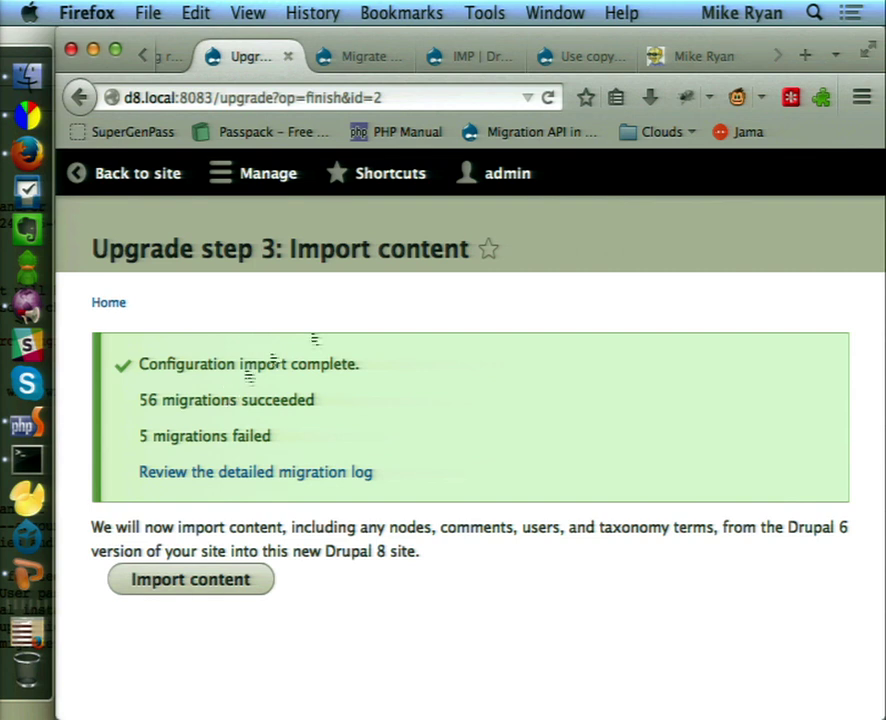
# Step: Open the detailed migration log in a new tab and highlight the user profile field configuration entry
pyautogui.rightClick(330, 484)
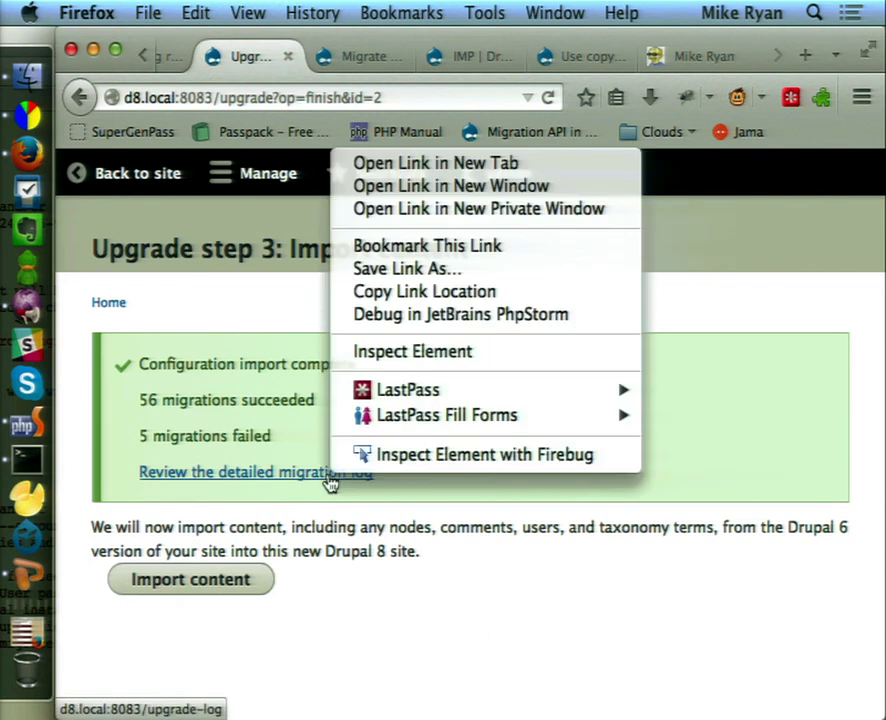
pyautogui.click(519, 166)
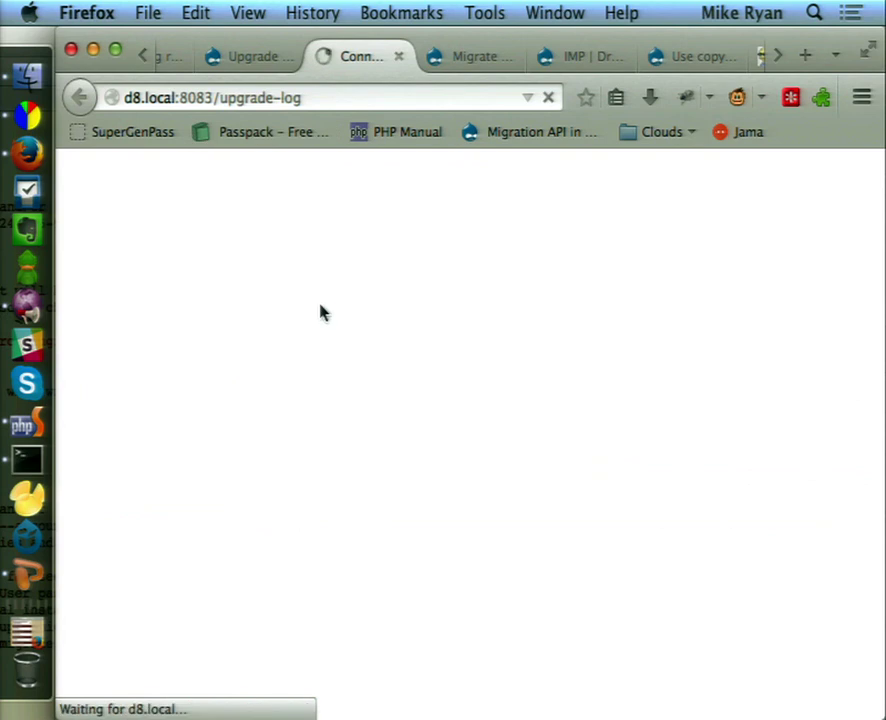
pyautogui.scroll(-5, 320, 313)
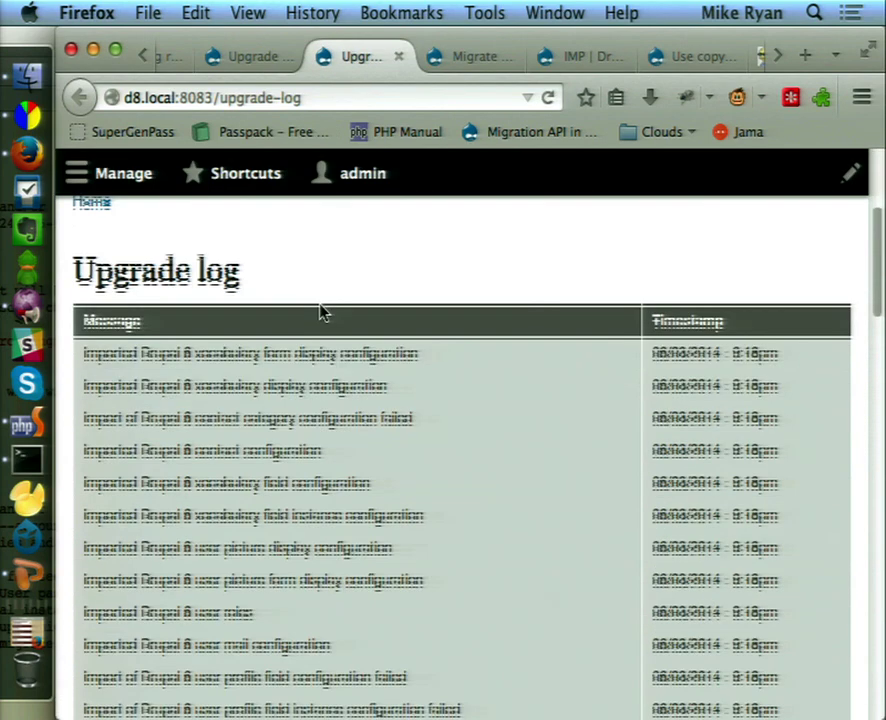
pyautogui.scroll(-7, 320, 313)
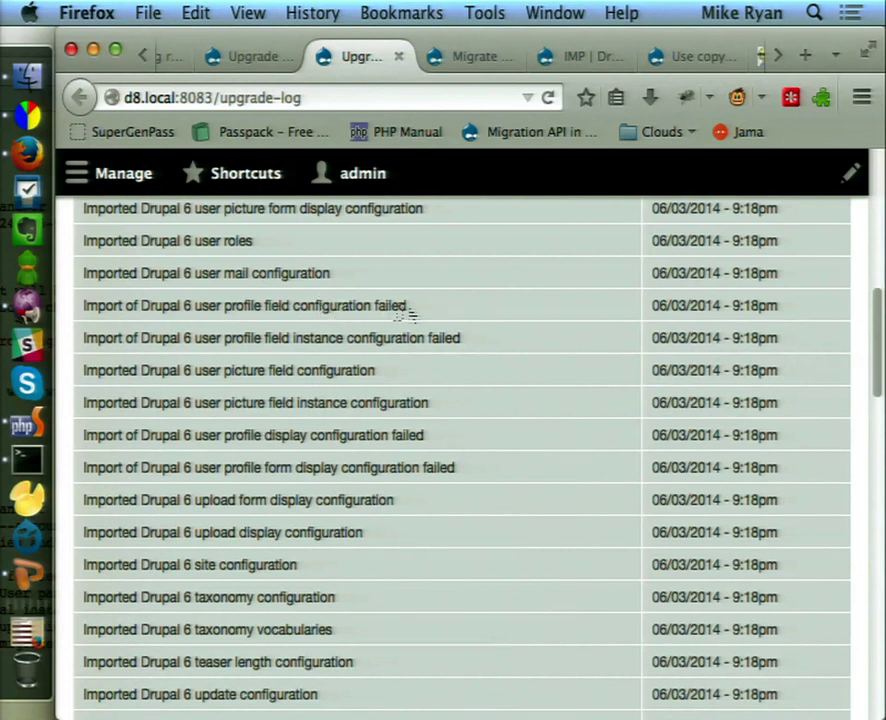
pyautogui.moveTo(405, 302); pyautogui.dragTo(84, 310)
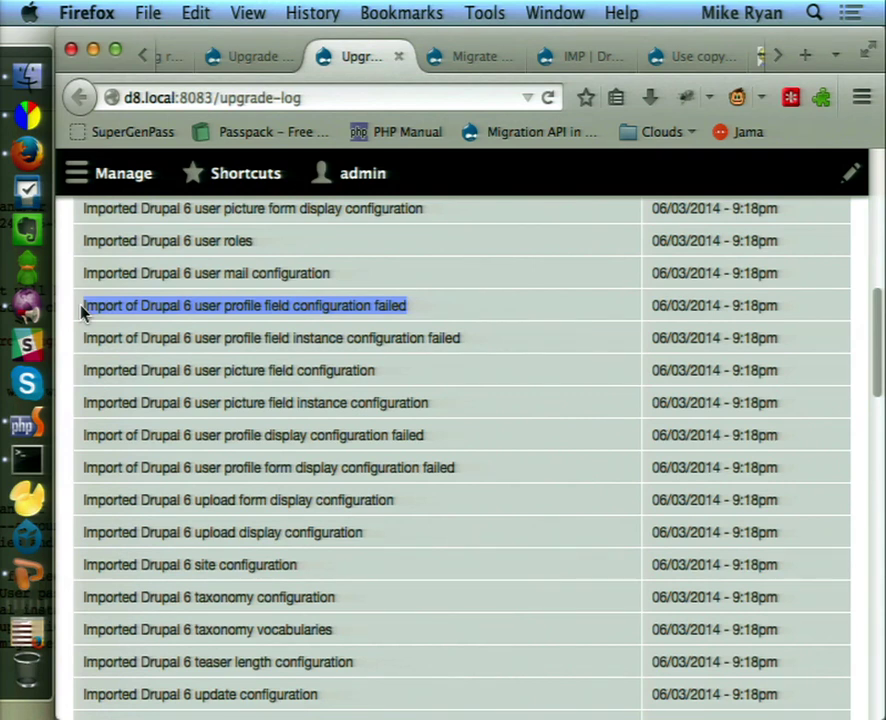
# Step: Return to upgrade step 3, import the content from the Drupal 6 site, and view the posts on the new front page
pyautogui.click(241, 57)
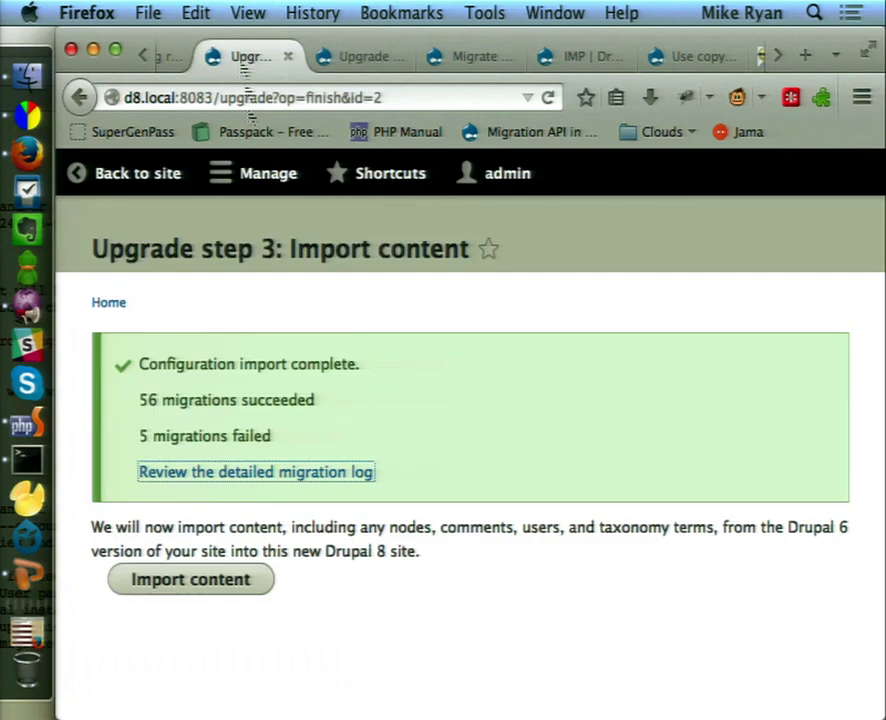
pyautogui.click(204, 594)
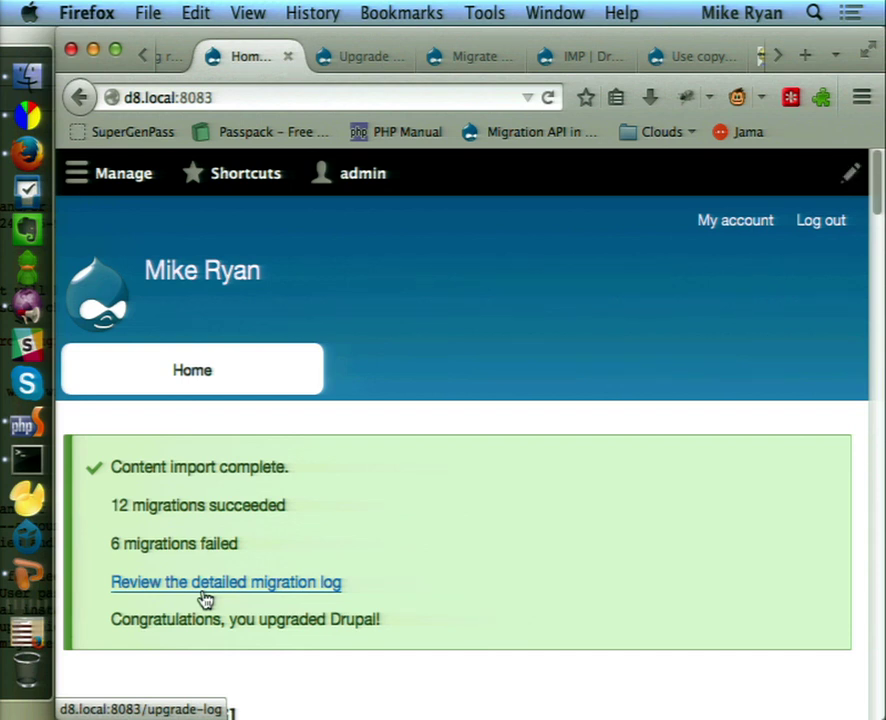
pyautogui.scroll(-5, 204, 598)
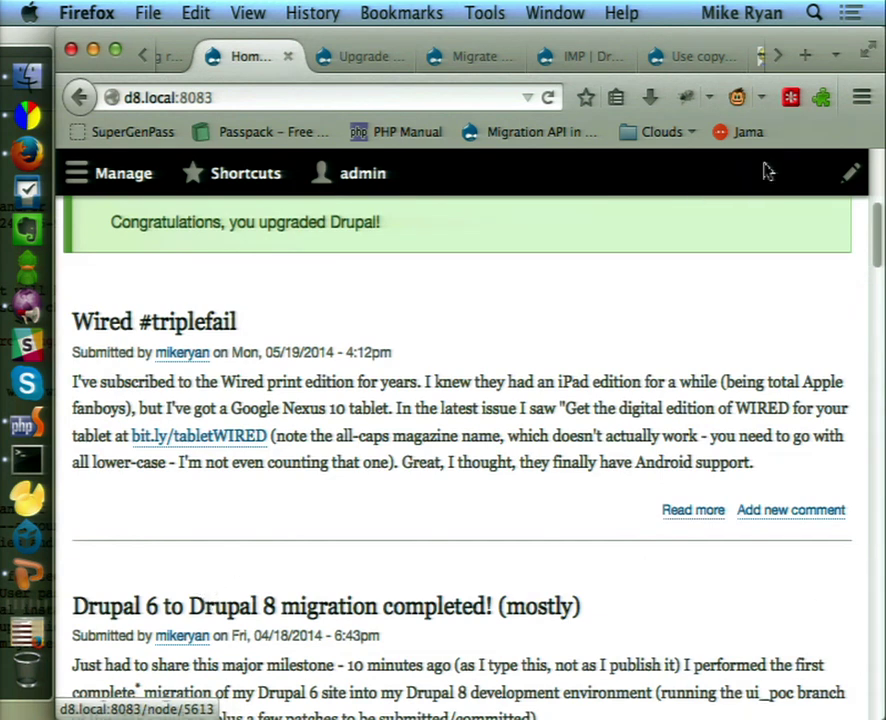
# Step: Move the original blog's browser tab in among the Drupal 8 tabs and view its newest post, "Wired #triplefail"
pyautogui.click(765, 60)
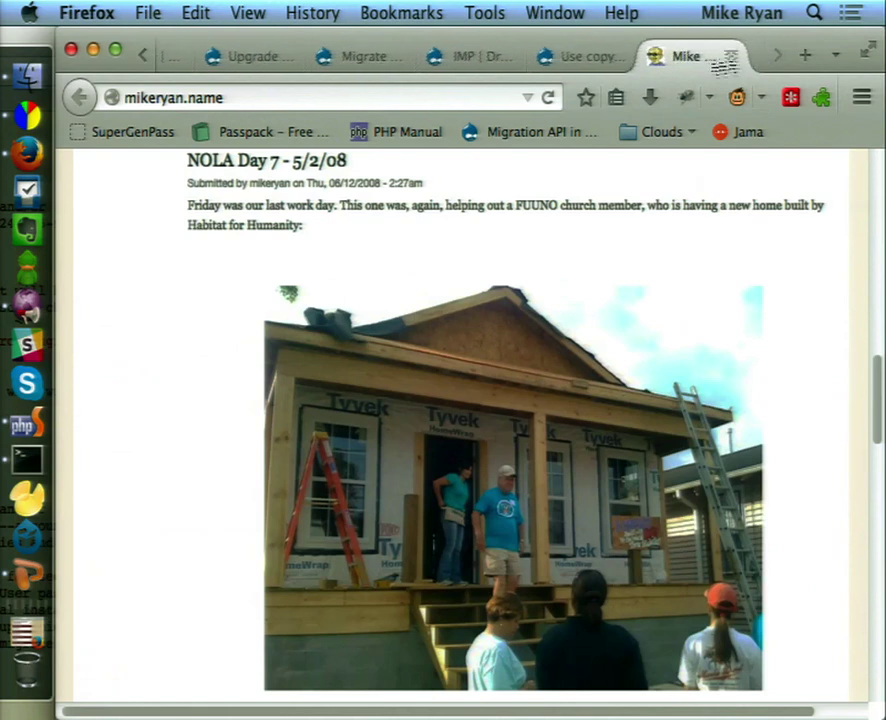
pyautogui.moveTo(696, 54); pyautogui.dragTo(364, 59)
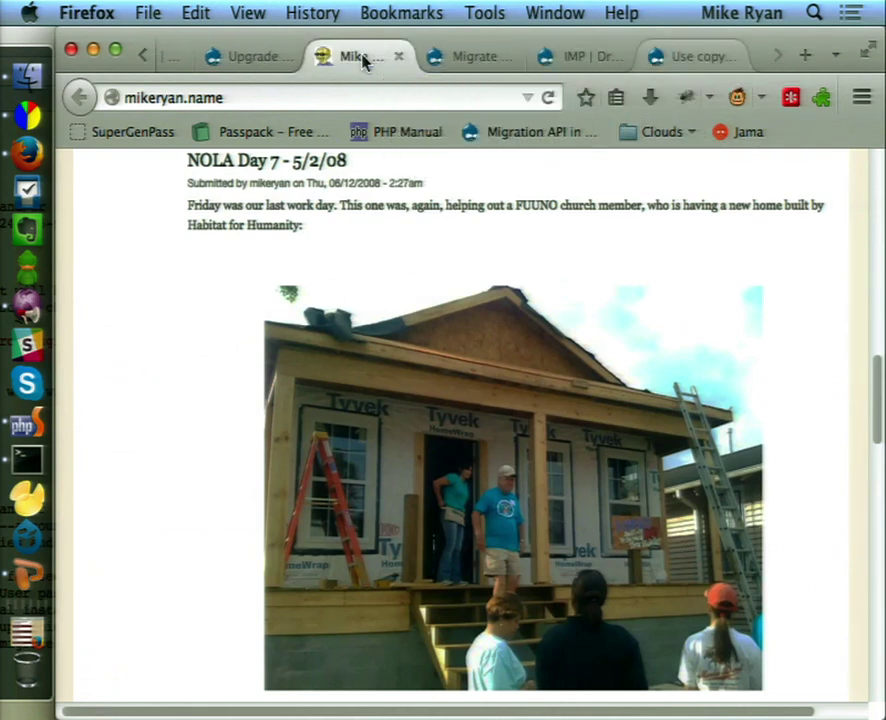
pyautogui.scroll(3, 338, 366)
pyautogui.scroll(10, 338, 366)
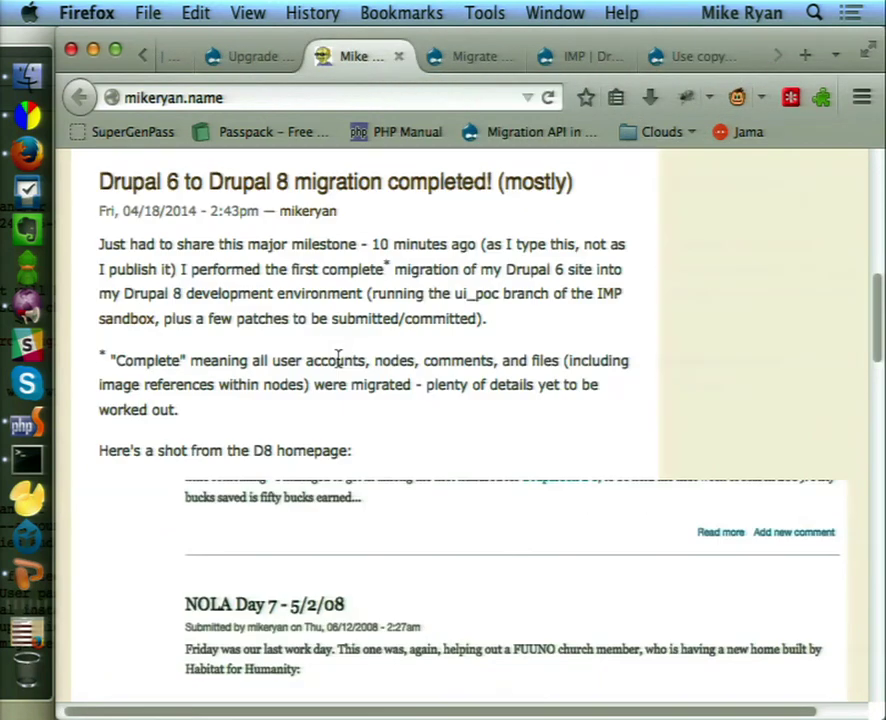
pyautogui.scroll(-2, 338, 366)
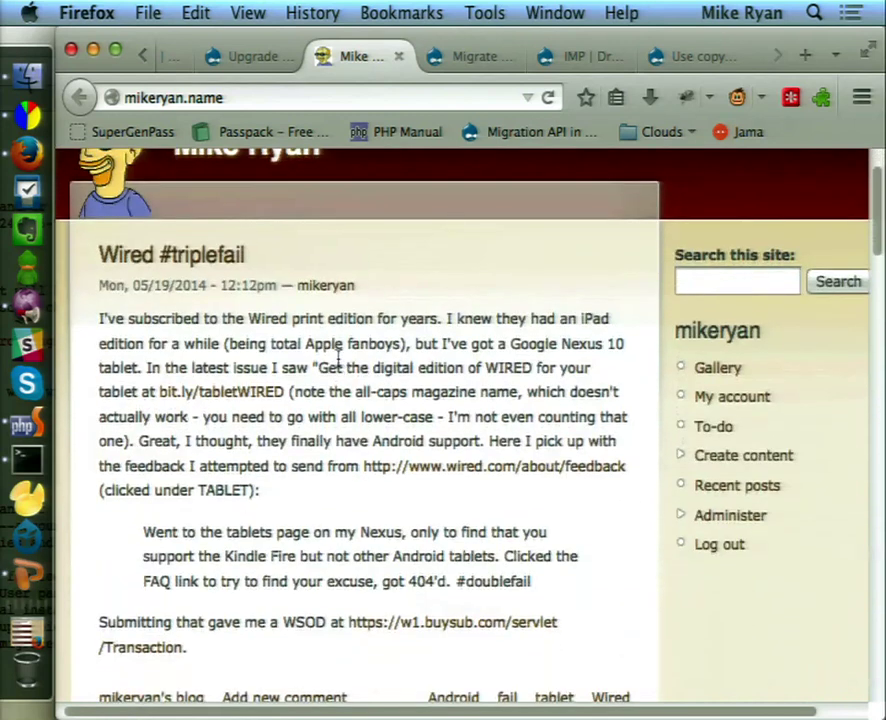
# Step: Close the migration log tab and return to the Drupal 8 site's front page
pyautogui.click(255, 57)
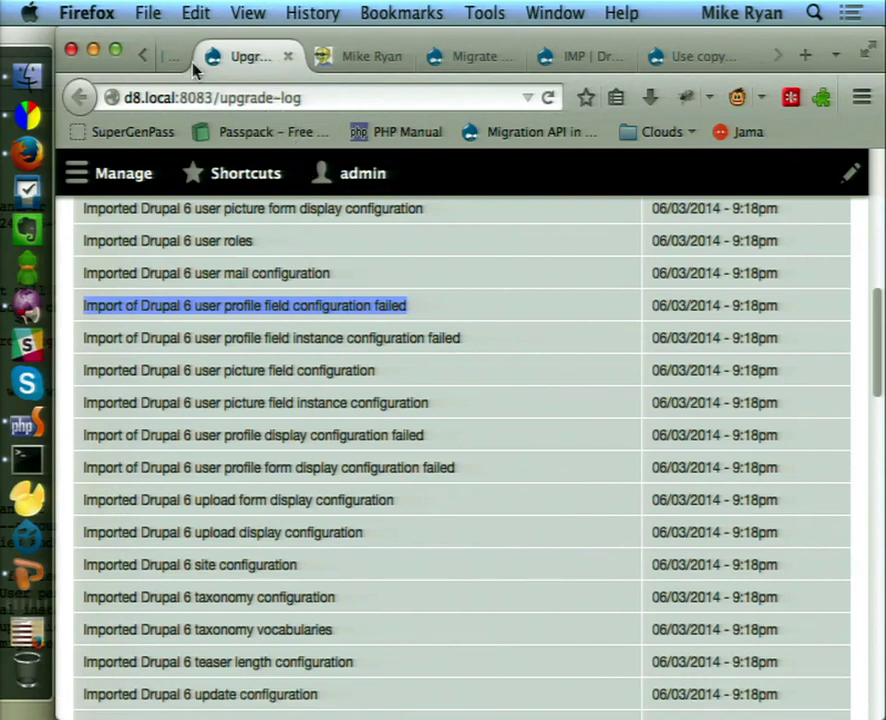
pyautogui.click(288, 56)
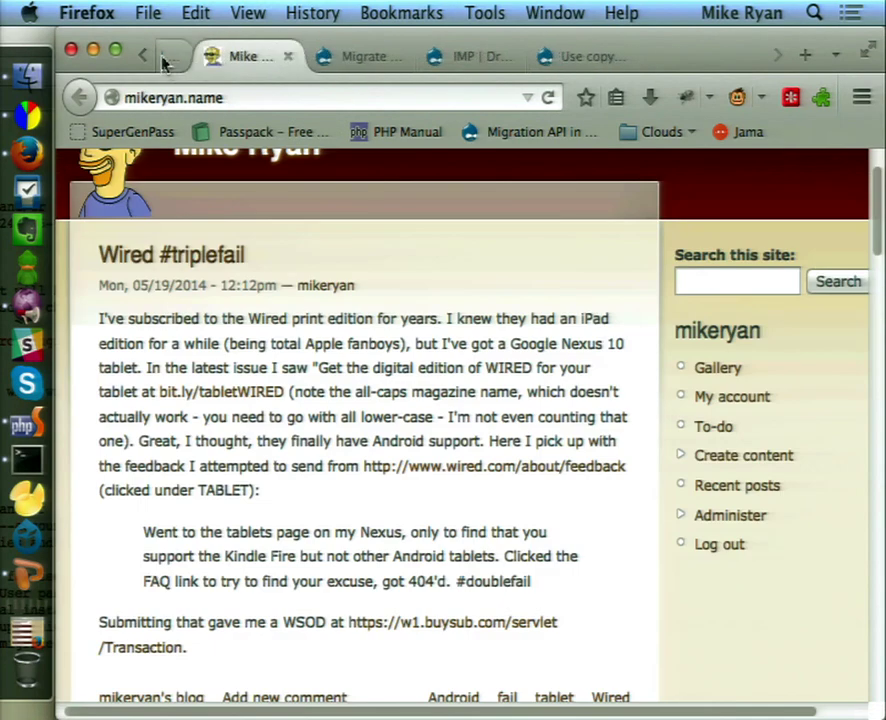
pyautogui.hotkey('ctrl', 'shift', 'Tab')
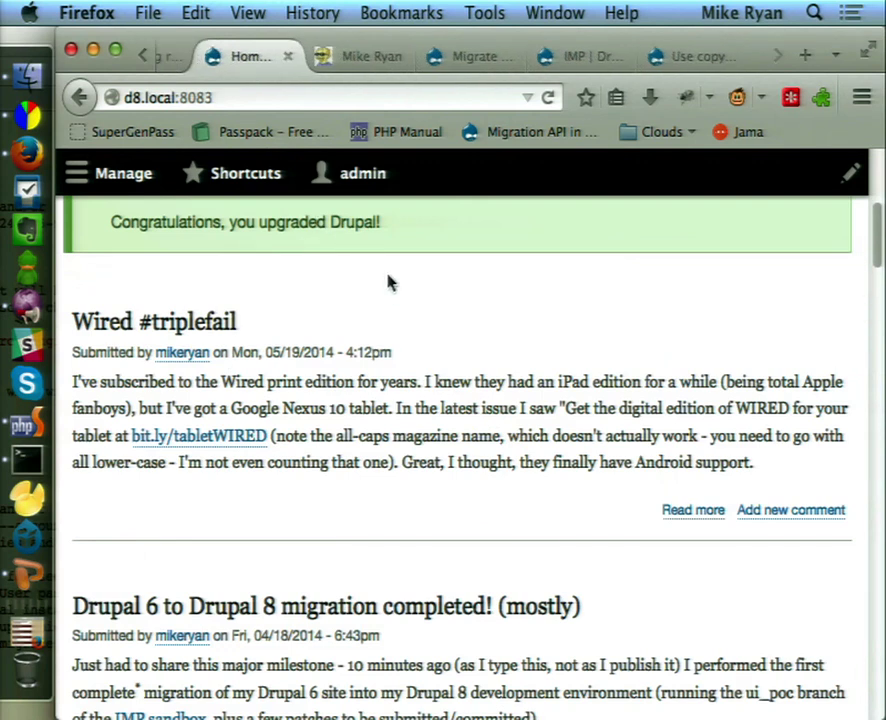
# Step: Open the full "Wired #triplefail" post on the Drupal 8 site and compare it with the original on the source blog
pyautogui.click(690, 527)
pyautogui.click(367, 62)
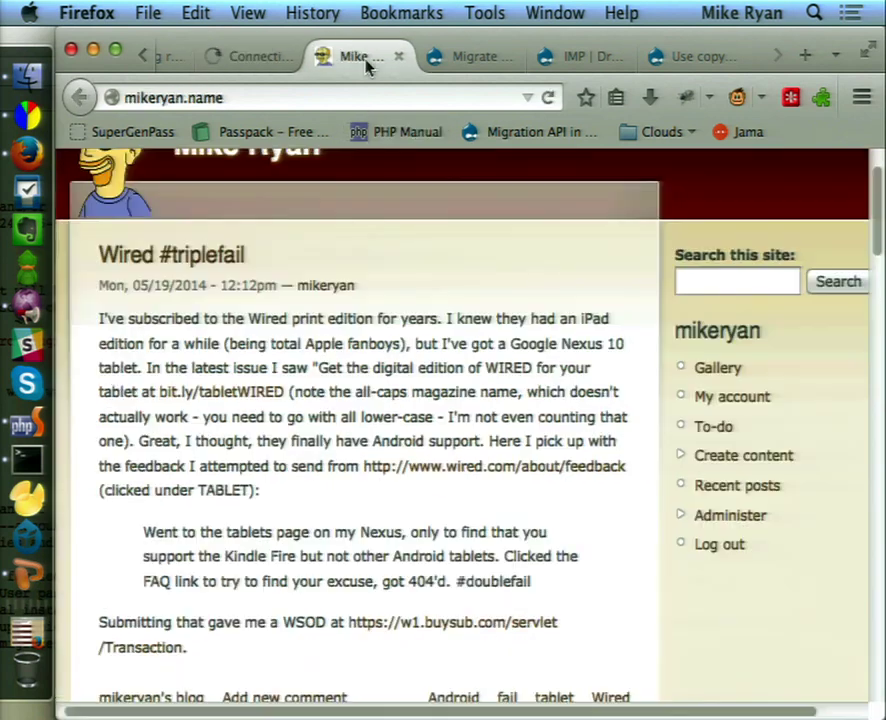
pyautogui.scroll(-1, 340, 580)
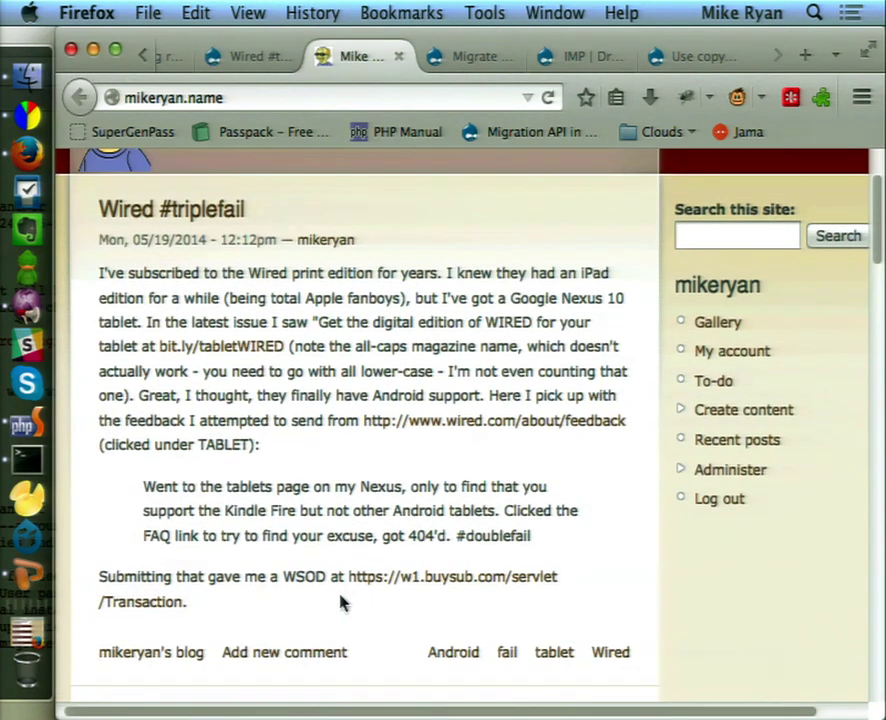
pyautogui.click(255, 55)
pyautogui.scroll(-5, 278, 288)
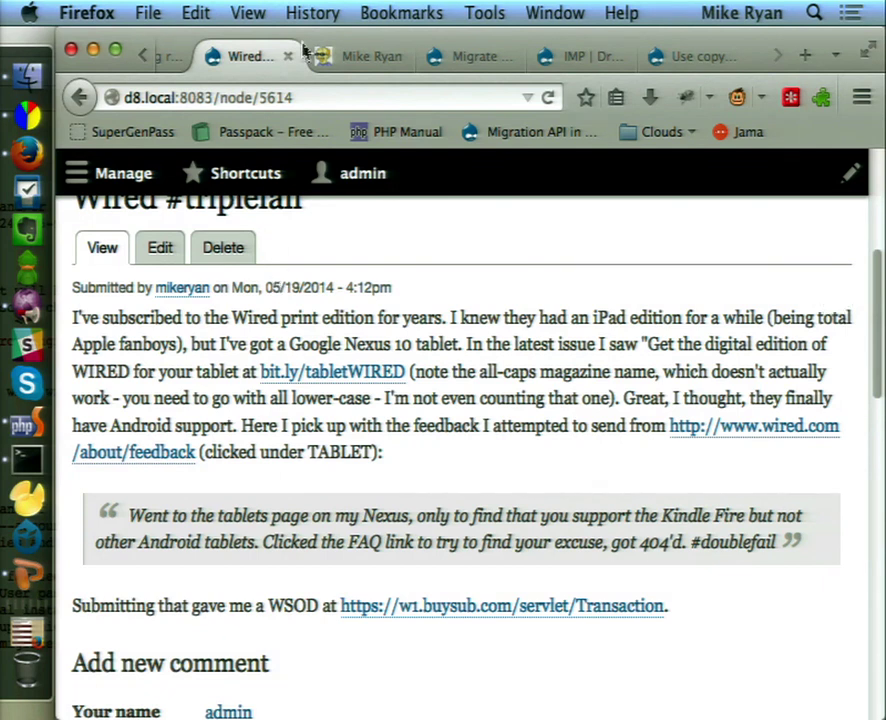
# Step: Look through the source blog's posts and open "Drupal 6 to Drupal 8 migration completed! (mostly)"
pyautogui.click(352, 58)
pyautogui.scroll(-8, 333, 317)
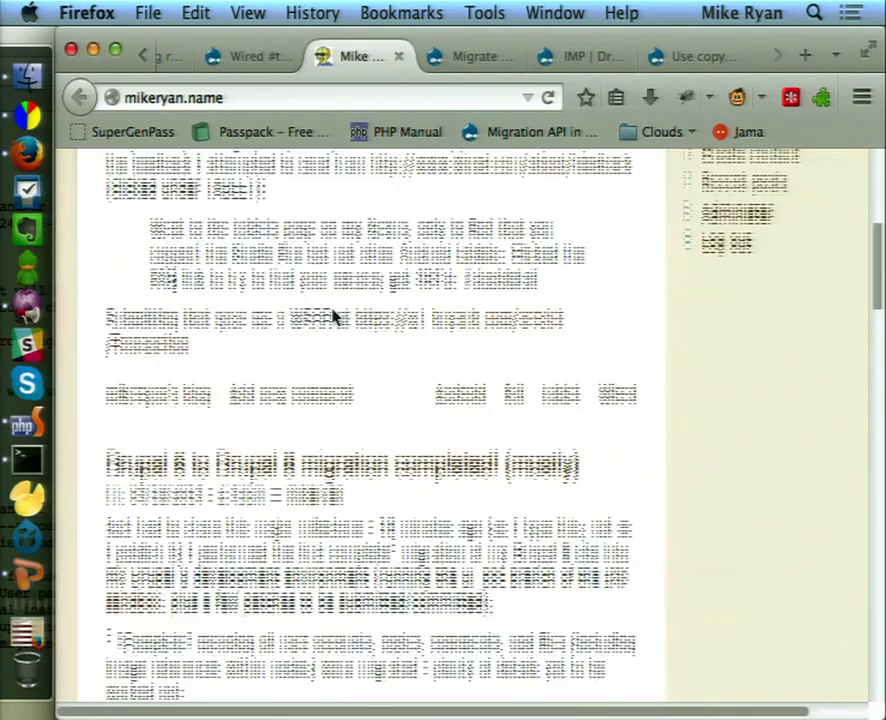
pyautogui.scroll(-8, 335, 317)
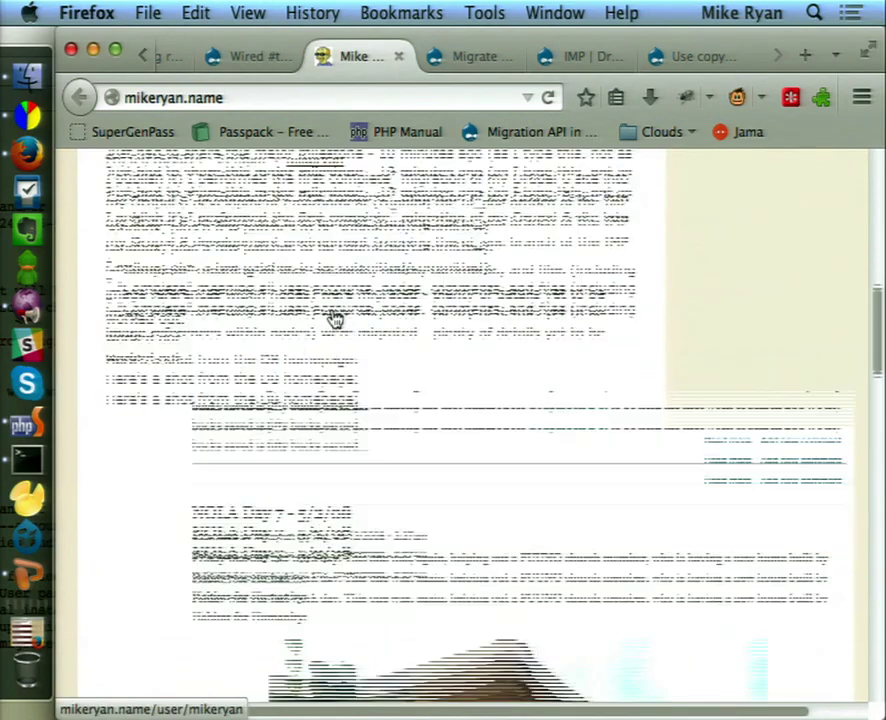
pyautogui.scroll(-14, 312, 303)
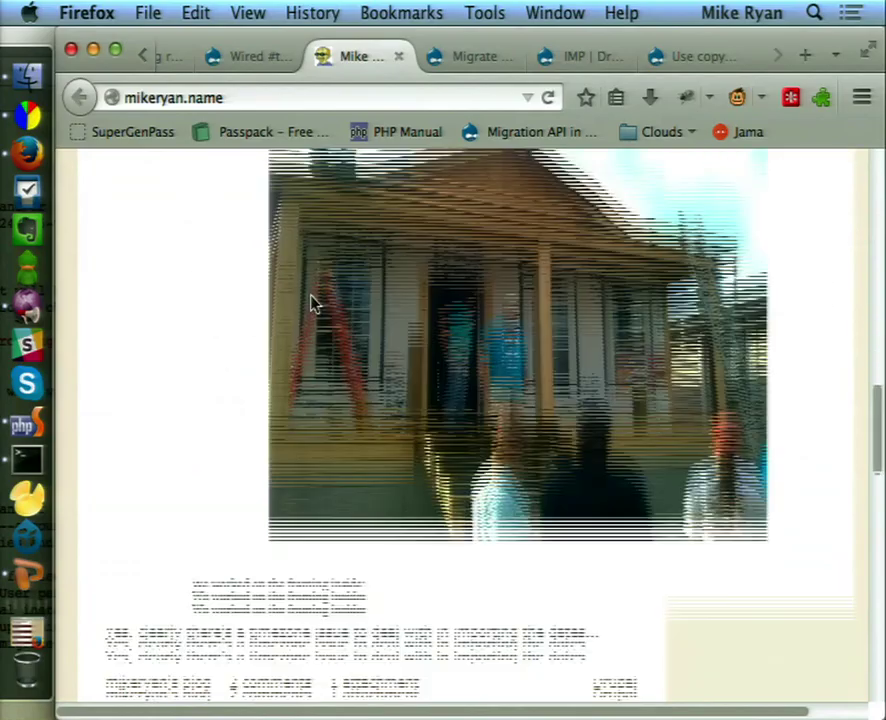
pyautogui.scroll(-15, 314, 316)
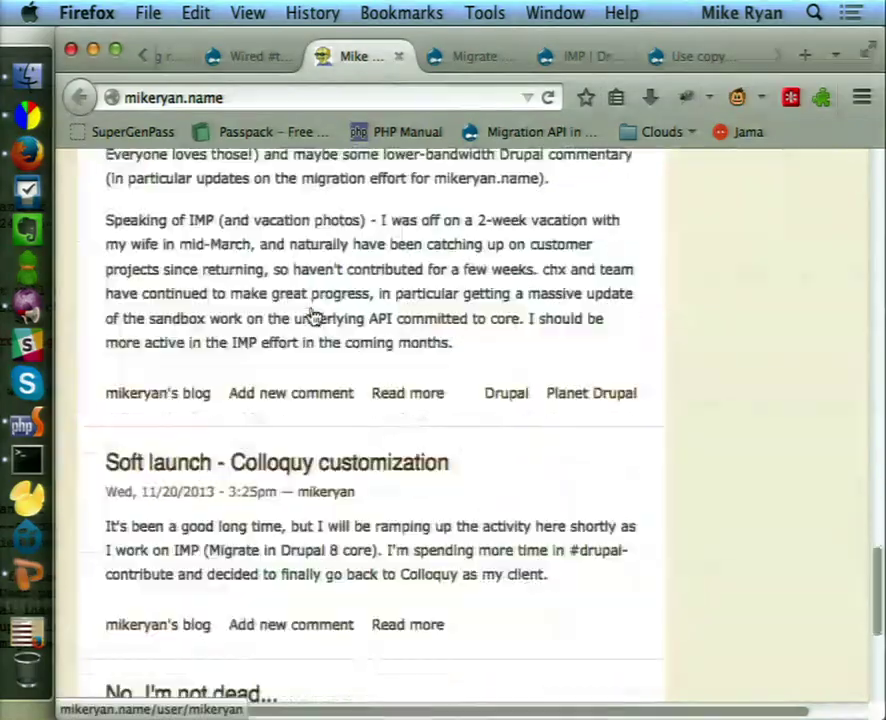
pyautogui.scroll(20, 312, 315)
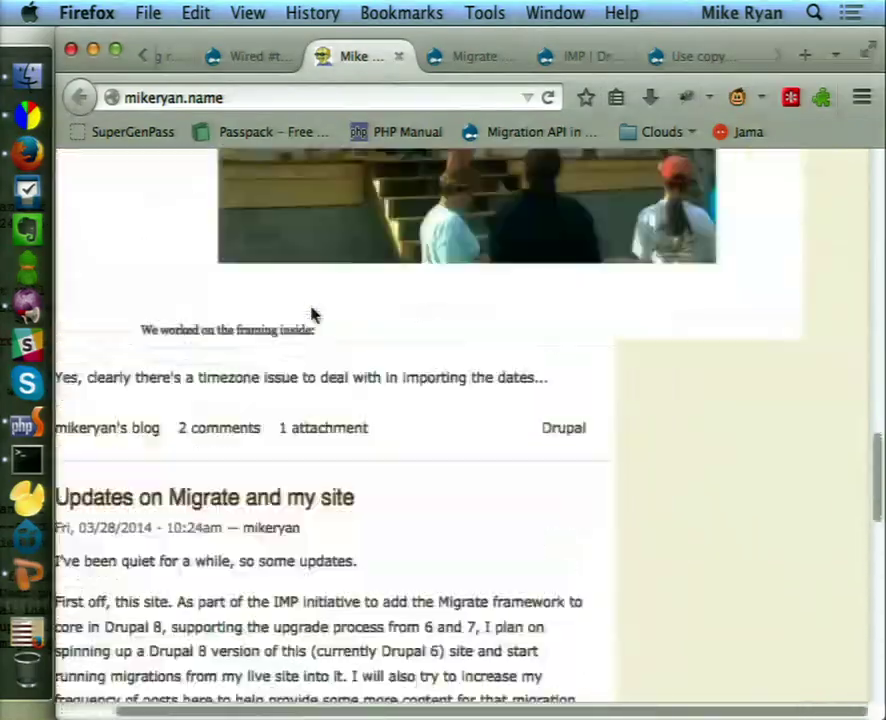
pyautogui.scroll(12, 312, 308)
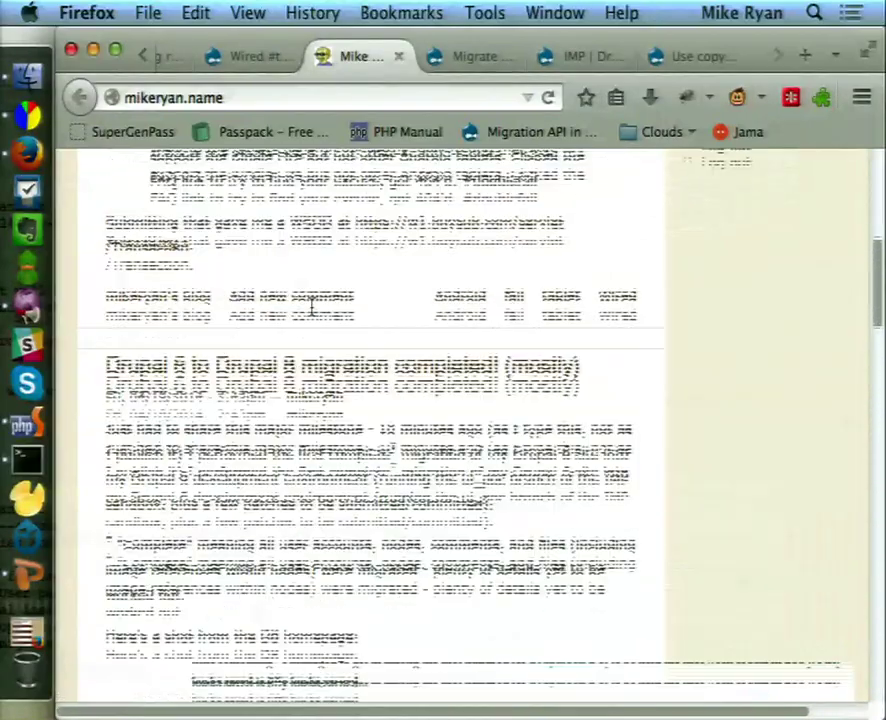
pyautogui.scroll(-8, 310, 330)
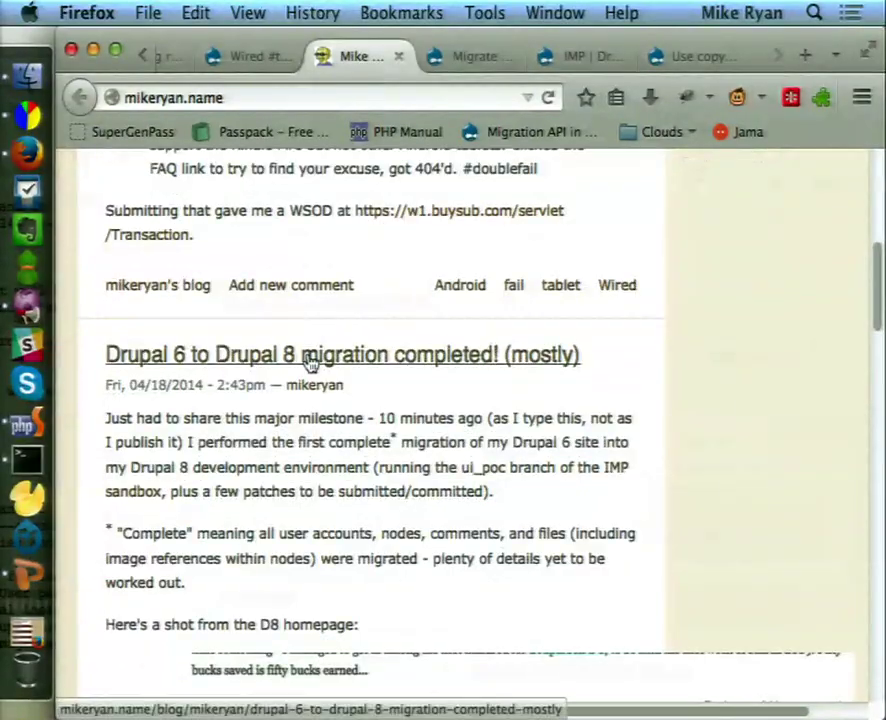
pyautogui.click(312, 356)
# Step: Go back to the Drupal 8 front page and open its migrated copy of "Drupal 6 to Drupal 8 migration completed! (mostly)"
pyautogui.click(238, 60)
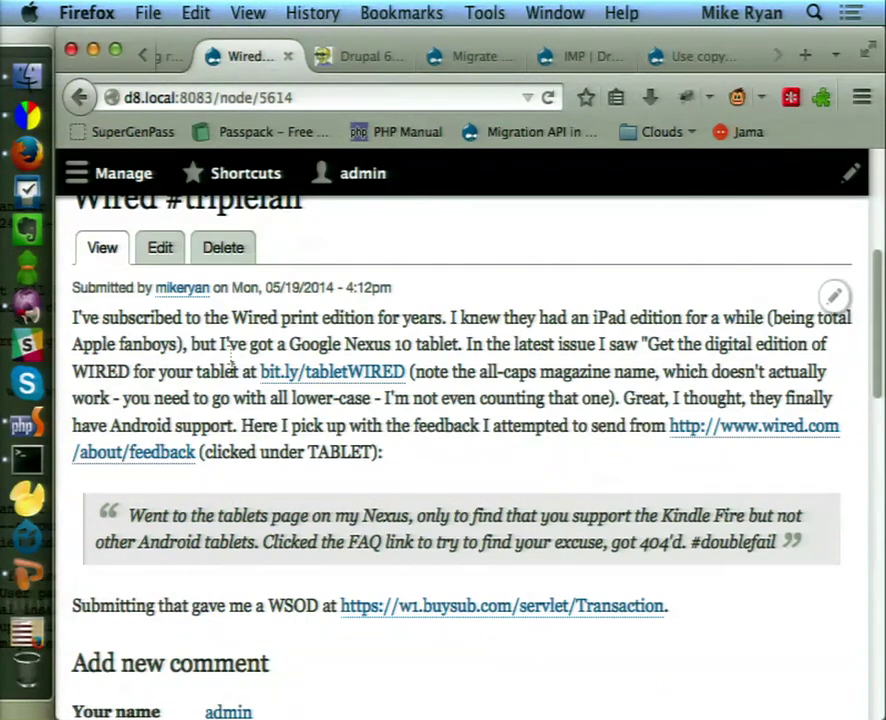
pyautogui.scroll(-5, 236, 374)
pyautogui.scroll(9, 236, 378)
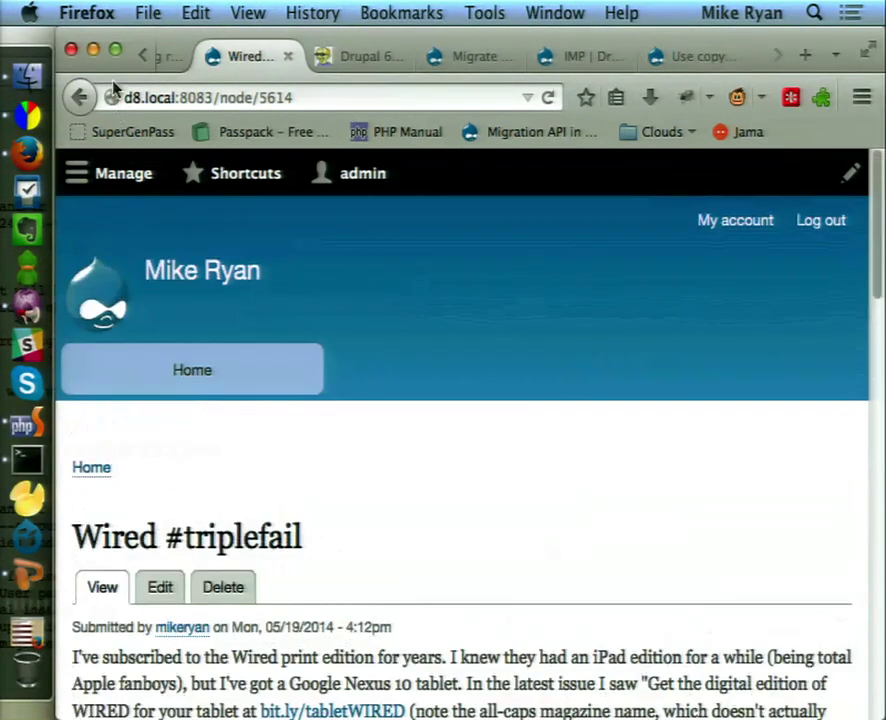
pyautogui.click(79, 99)
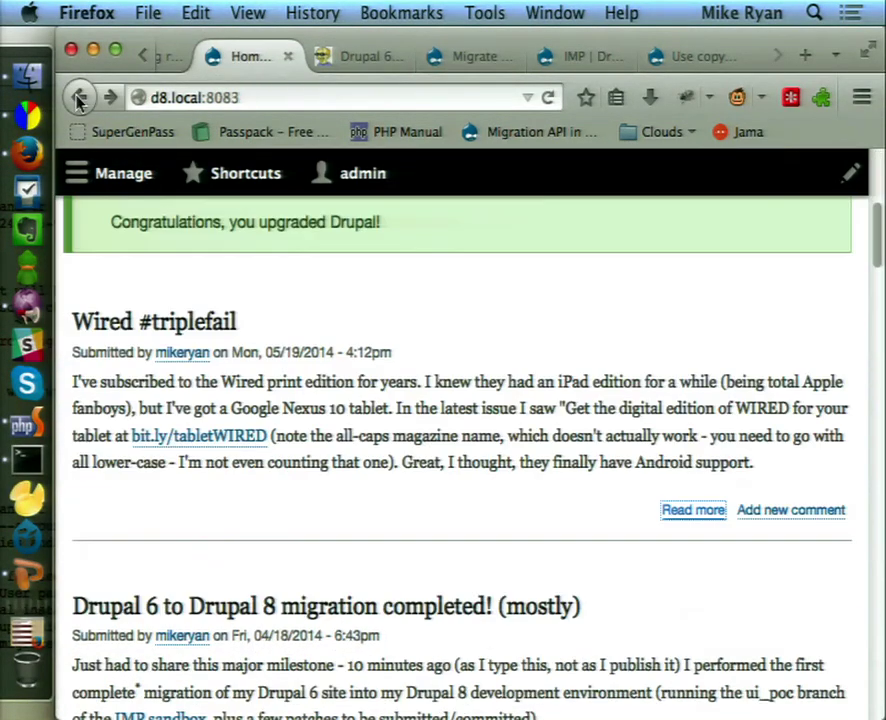
pyautogui.scroll(-4, 190, 302)
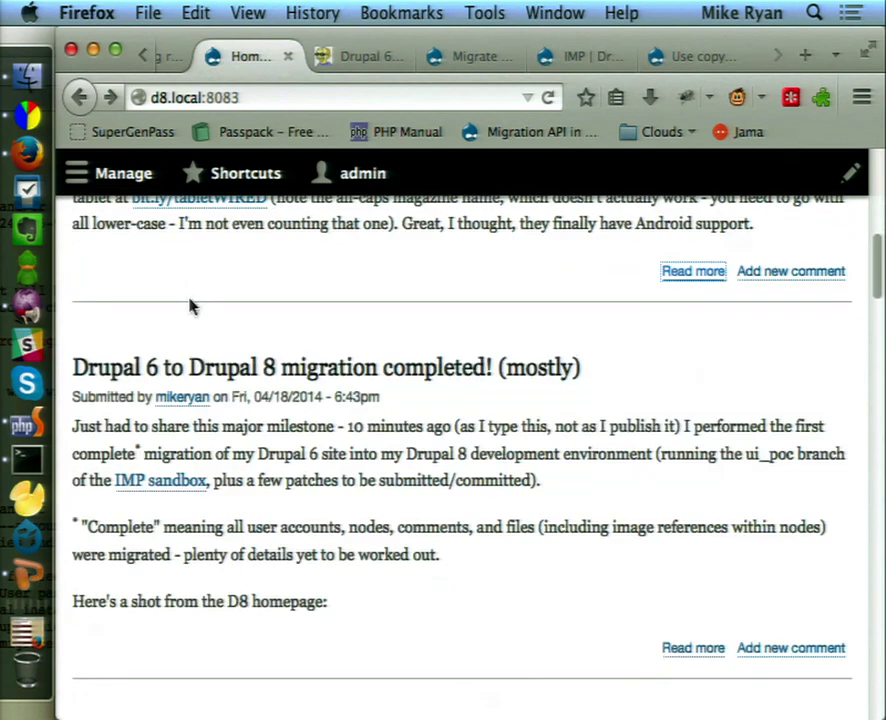
pyautogui.click(188, 372)
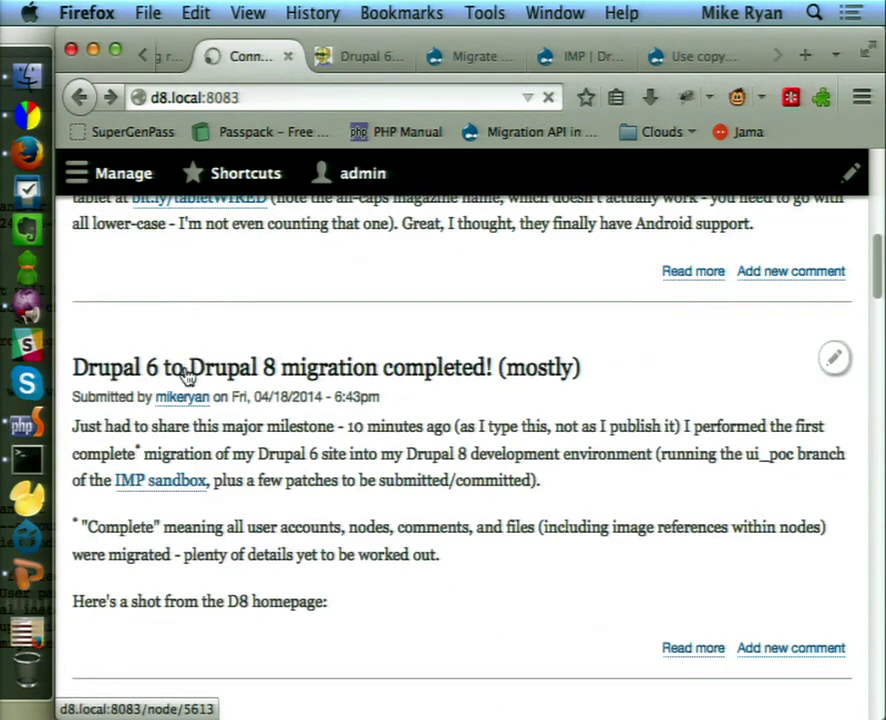
pyautogui.scroll(-3, 188, 372)
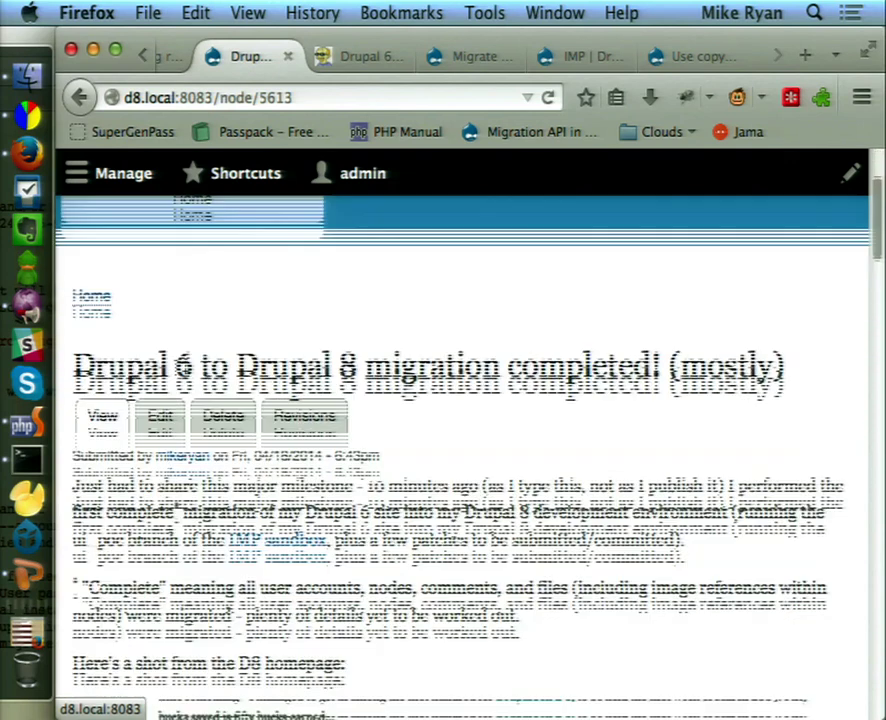
# Step: Compare the text and embedded homepage image of the migration post on the source blog and the Drupal 8 site
pyautogui.click(384, 58)
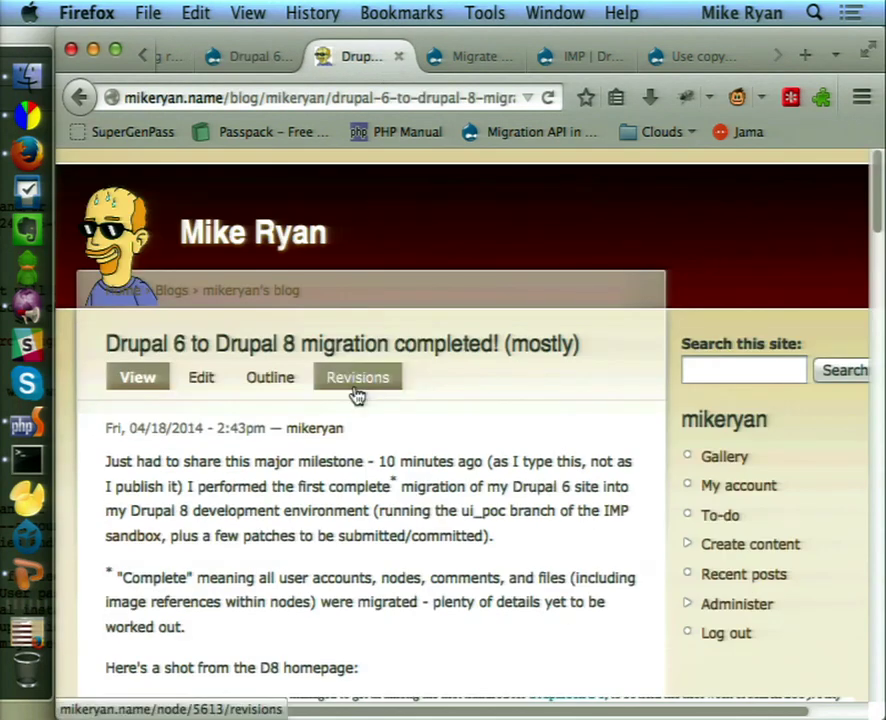
pyautogui.scroll(-2, 356, 395)
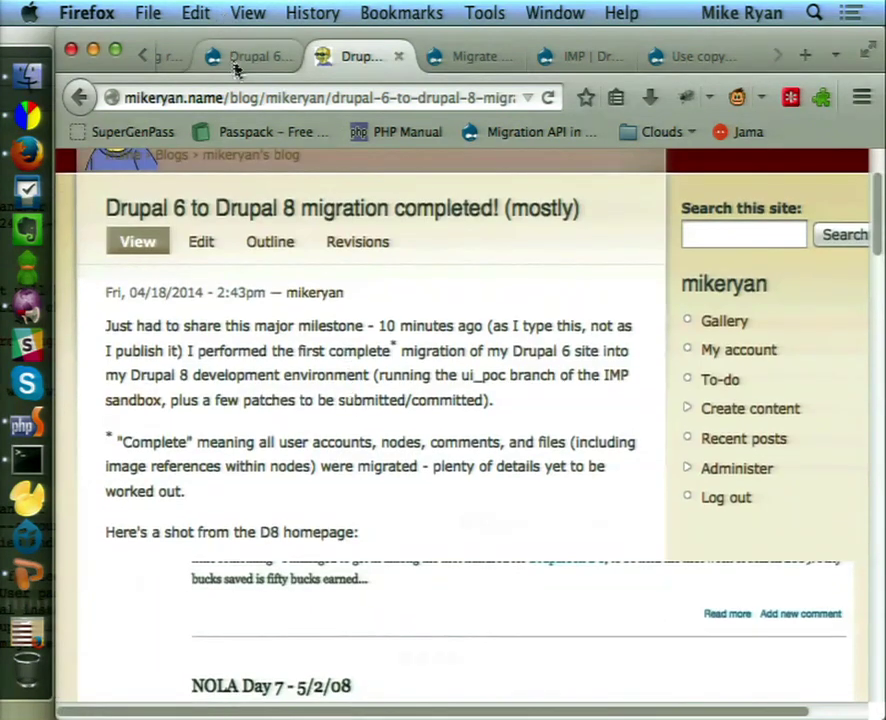
pyautogui.click(242, 60)
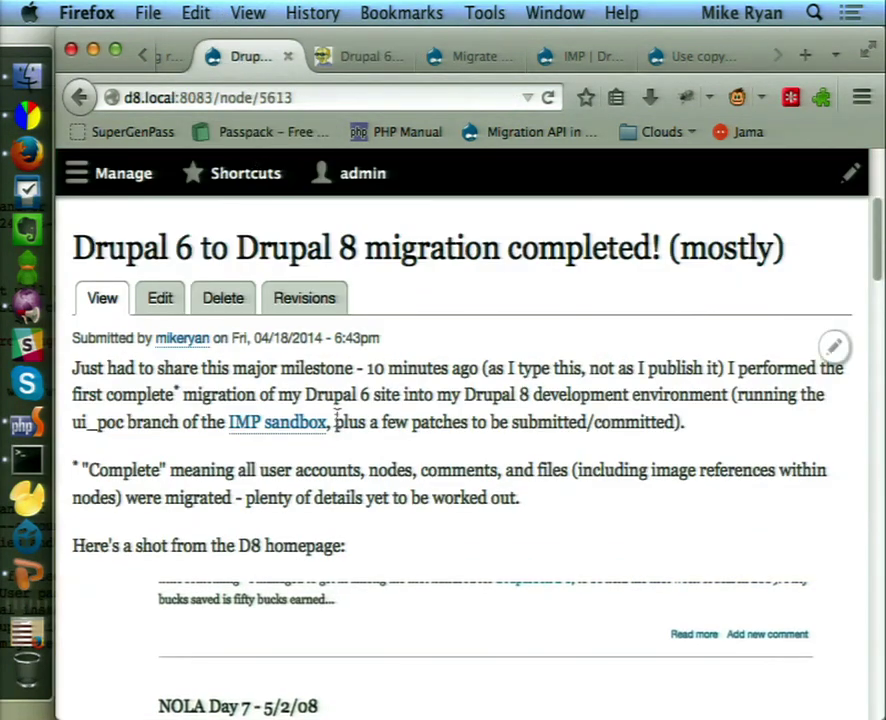
pyautogui.scroll(-5, 340, 420)
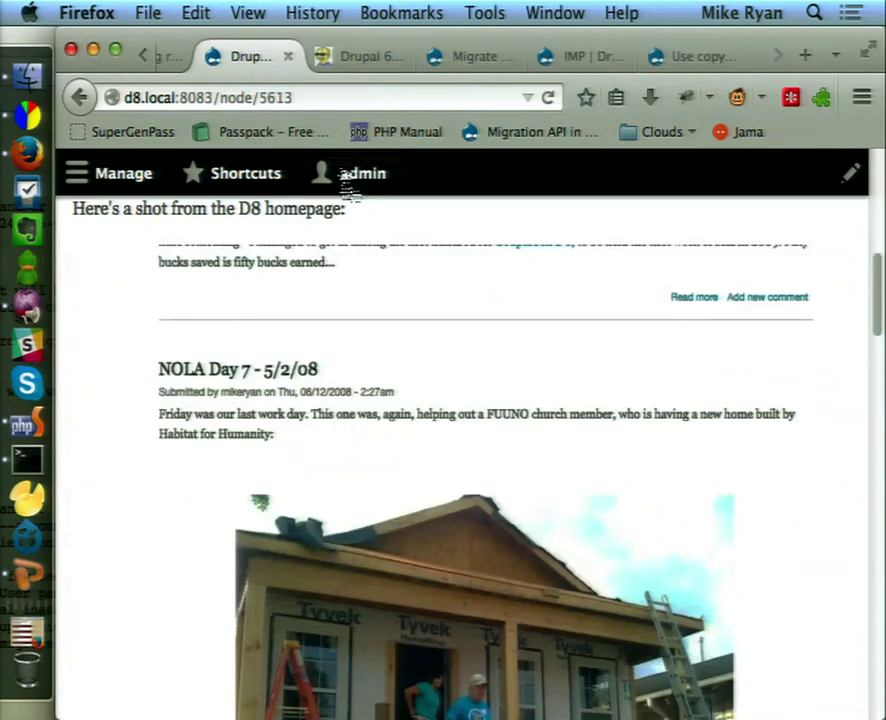
pyautogui.click(365, 60)
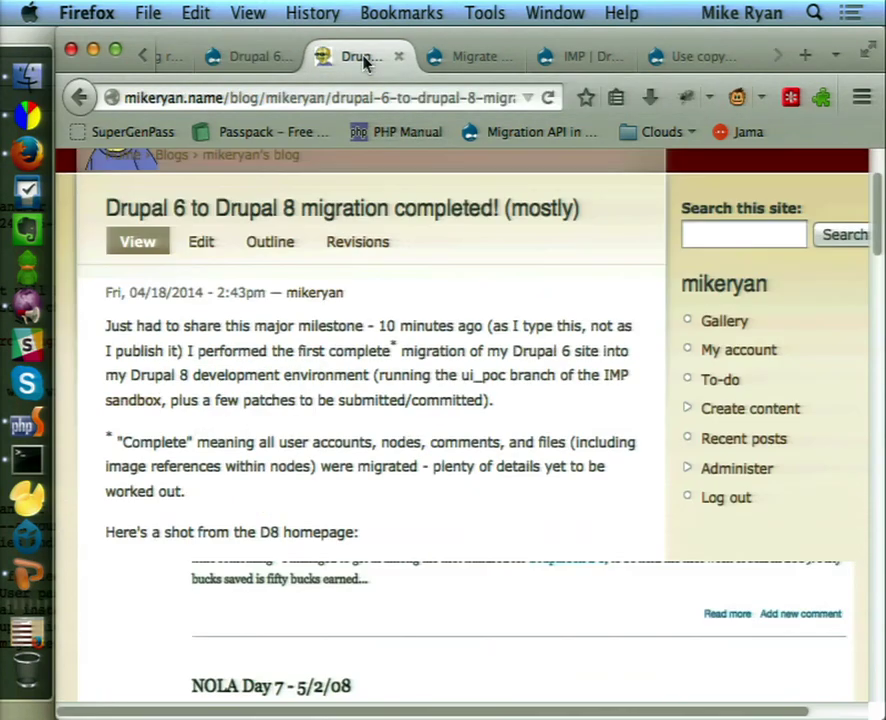
pyautogui.scroll(-5, 340, 305)
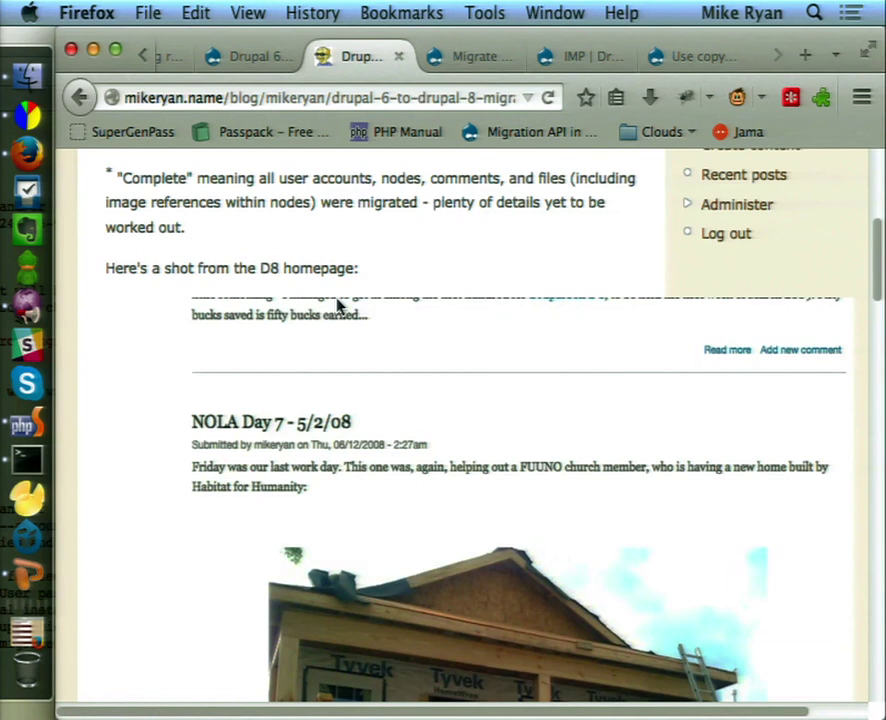
# Step: Go back to the Drupal 8 site and open its Recent log messages report
pyautogui.click(255, 62)
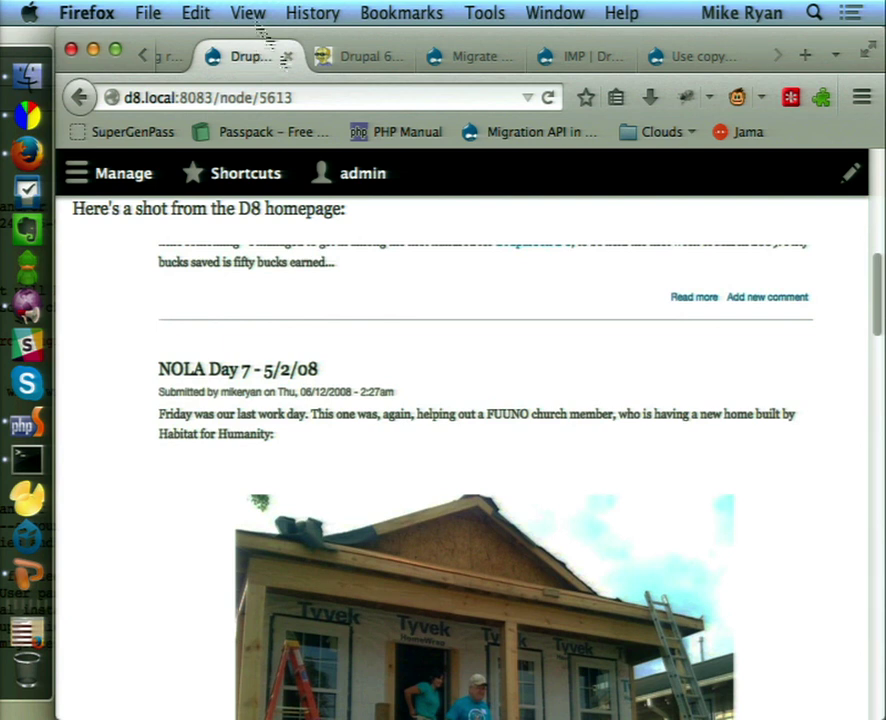
pyautogui.scroll(10, 270, 380)
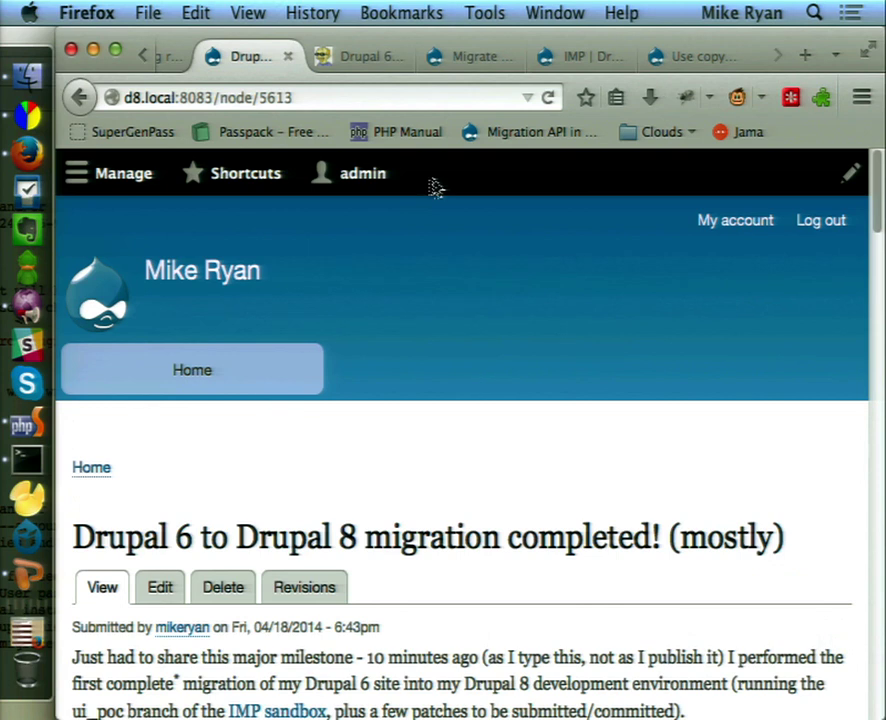
pyautogui.click(118, 178)
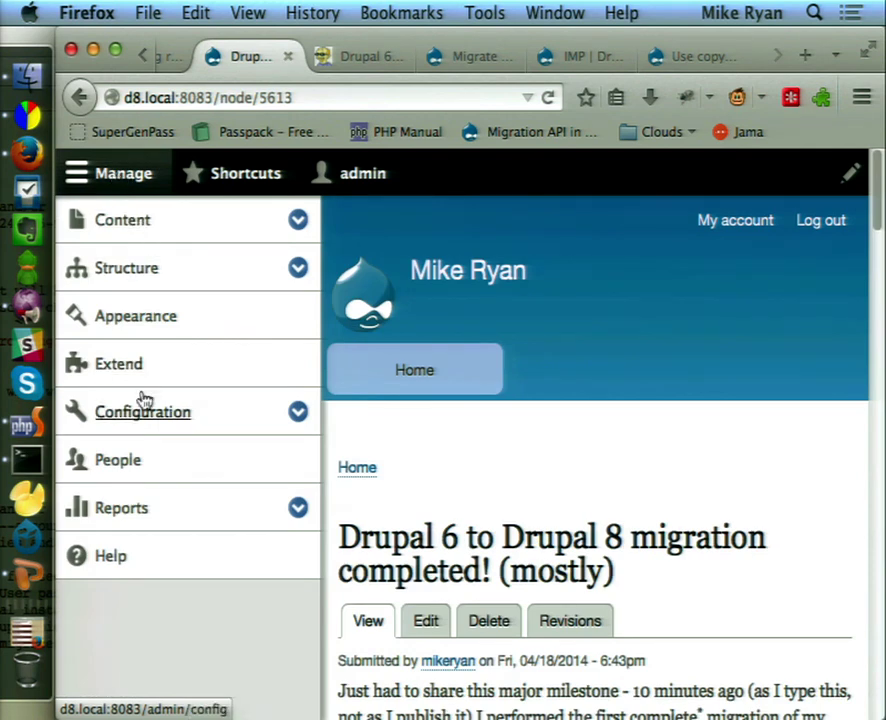
pyautogui.click(128, 512)
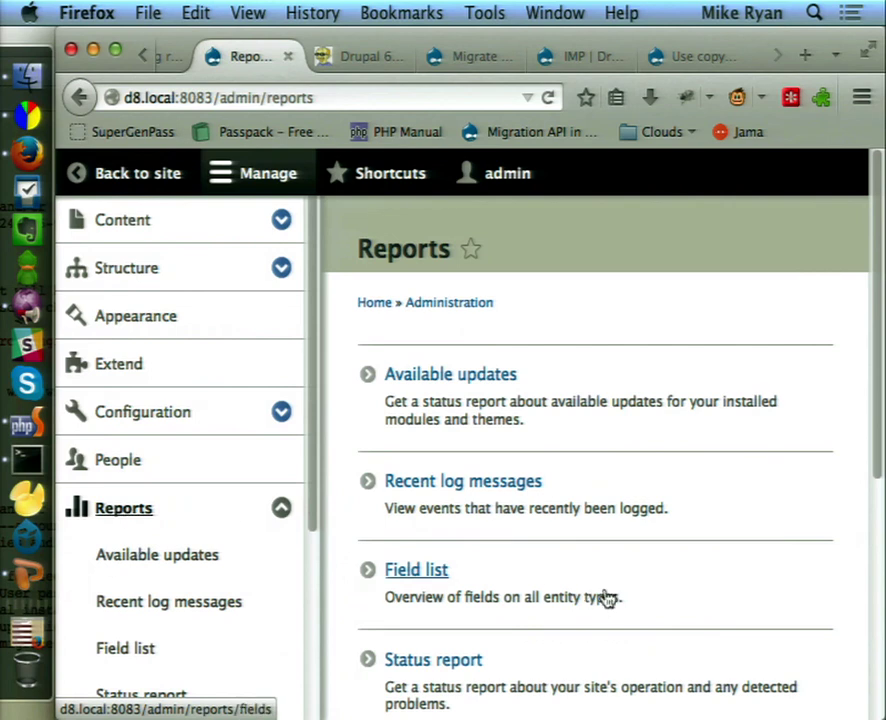
pyautogui.click(460, 494)
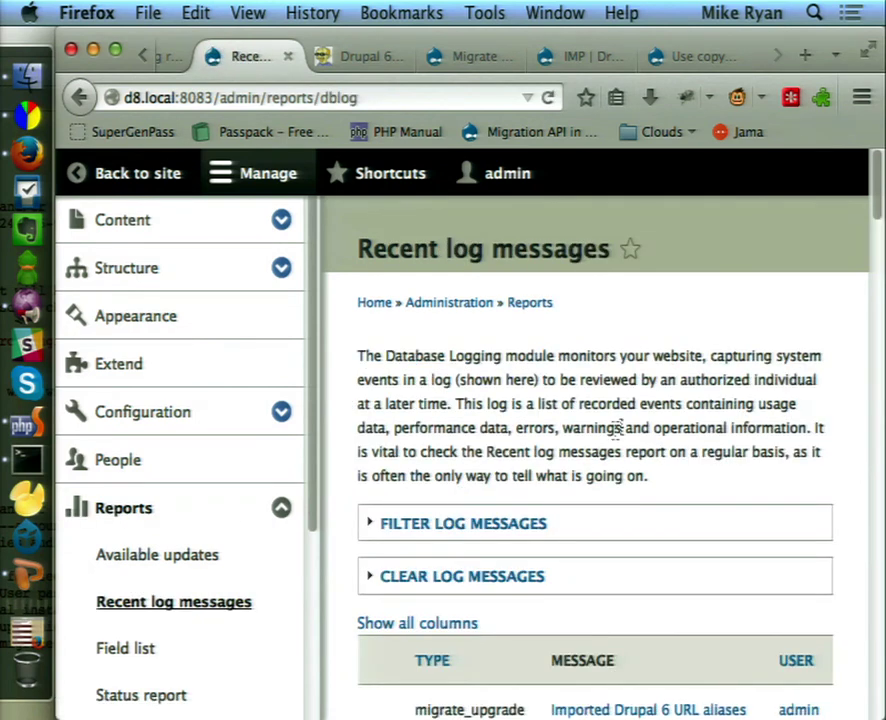
# Step: Collapse the administration menu and look through the first page of migrate_upgrade log messages down to its end
pyautogui.scroll(-5, 624, 432)
pyautogui.scroll(-1, 624, 436)
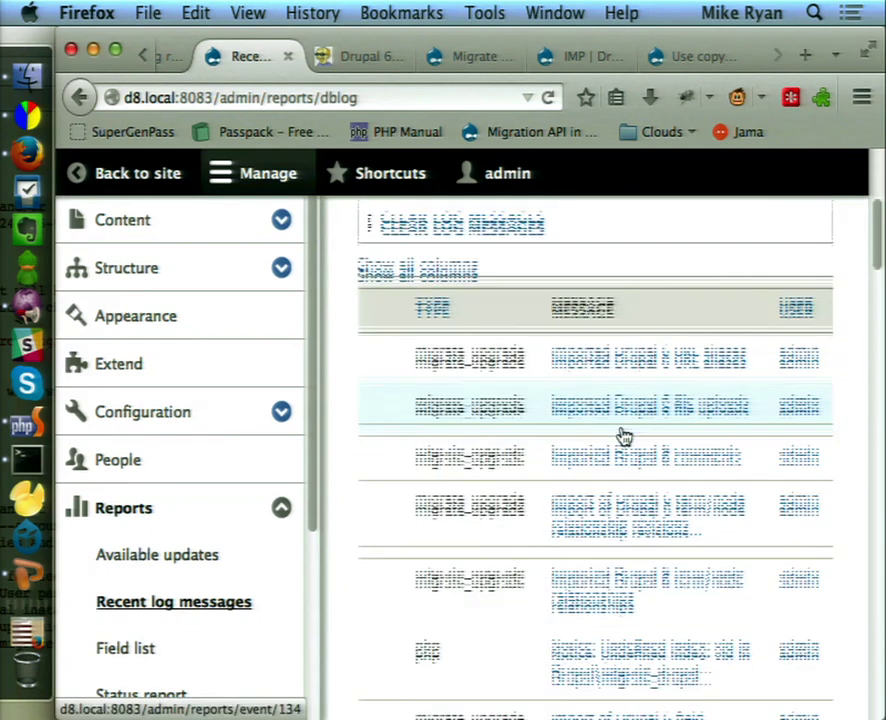
pyautogui.click(240, 179)
pyautogui.scroll(-3, 640, 443)
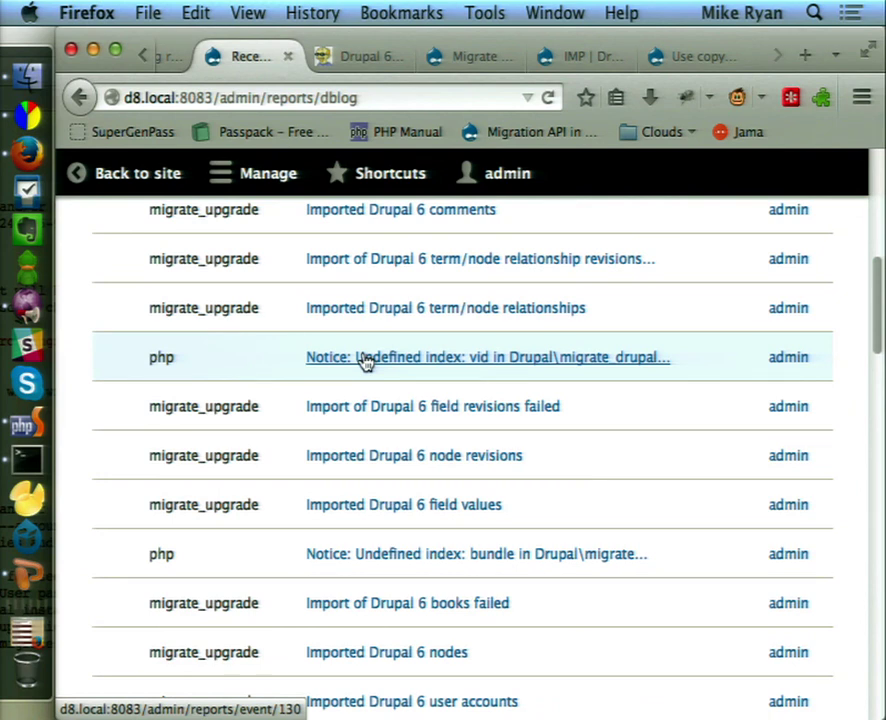
pyautogui.scroll(-3, 649, 463)
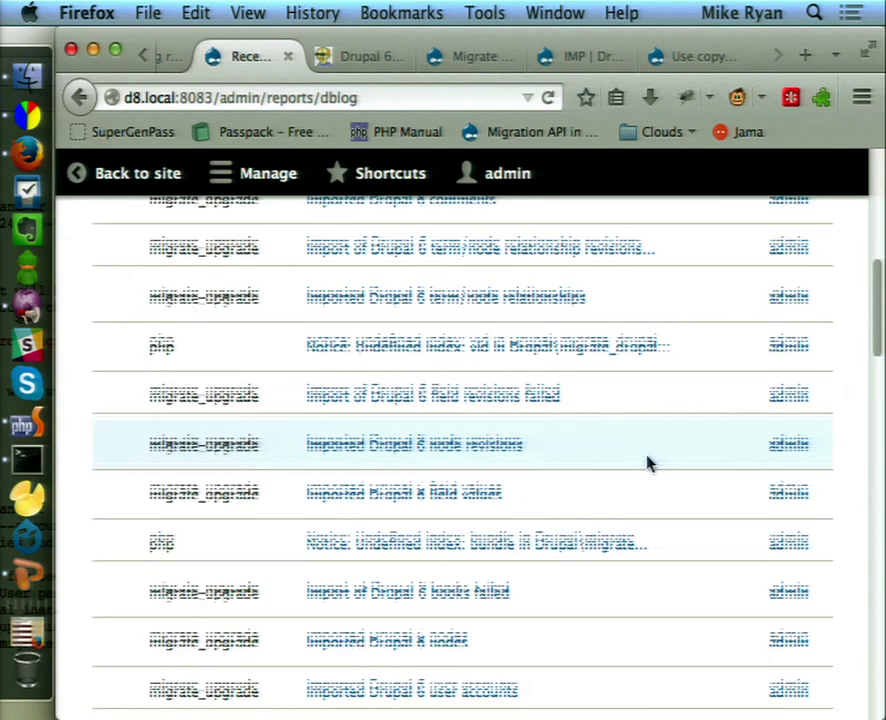
pyautogui.scroll(-5, 646, 463)
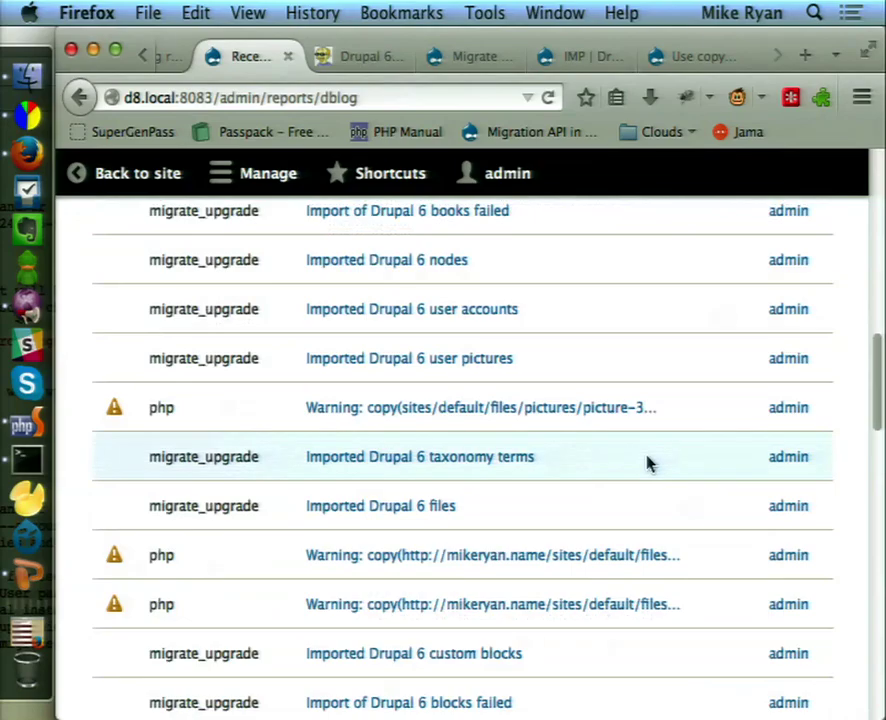
pyautogui.scroll(-10, 646, 463)
pyautogui.scroll(-10, 646, 463)
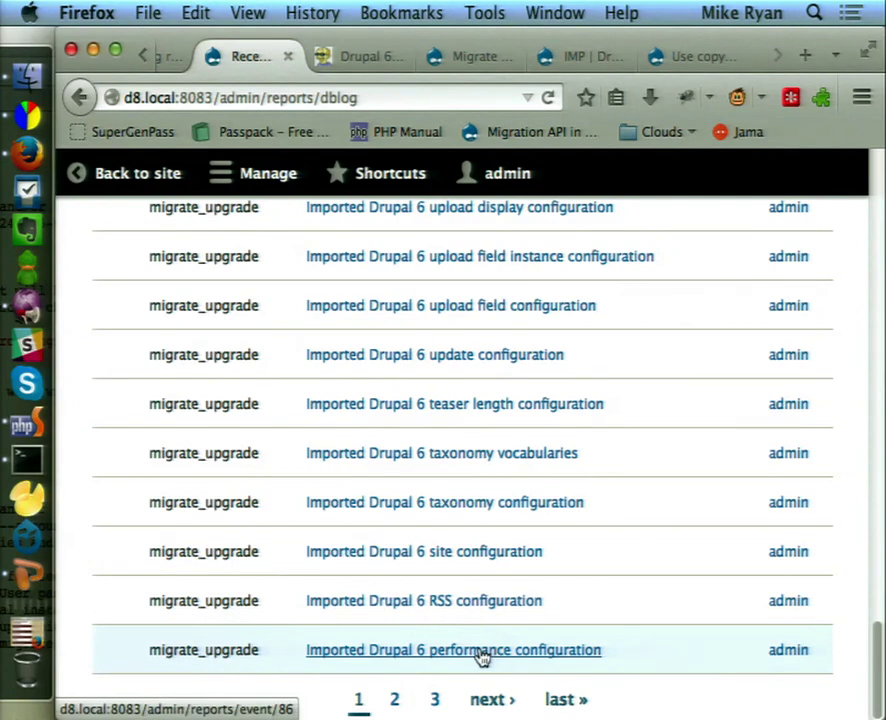
# Step: Review the log's configuration import entries, from the upload and user profile fields back up to the content imports
pyautogui.scroll(1, 480, 655)
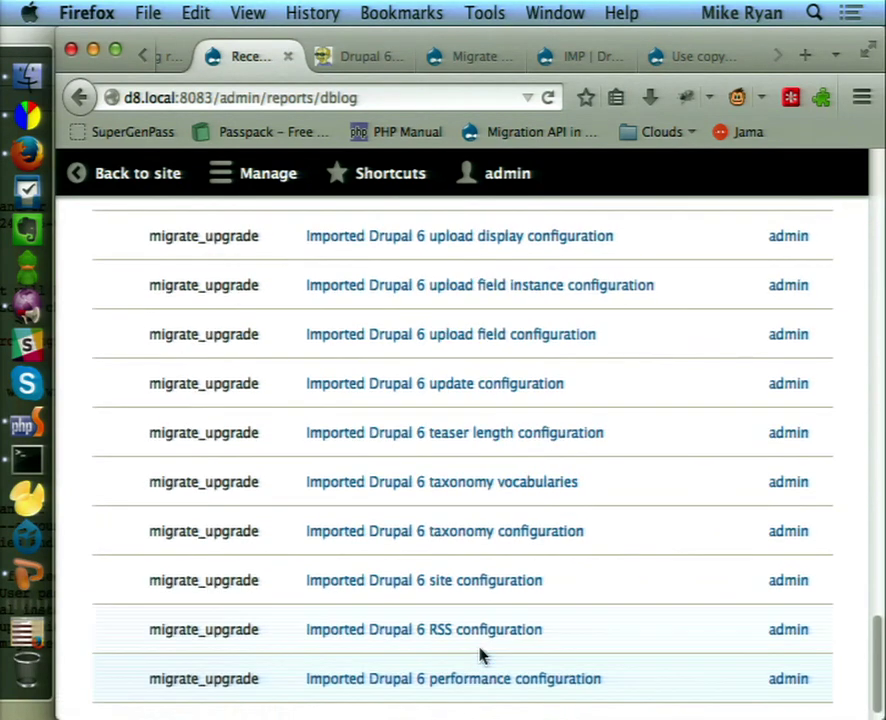
pyautogui.scroll(8, 480, 655)
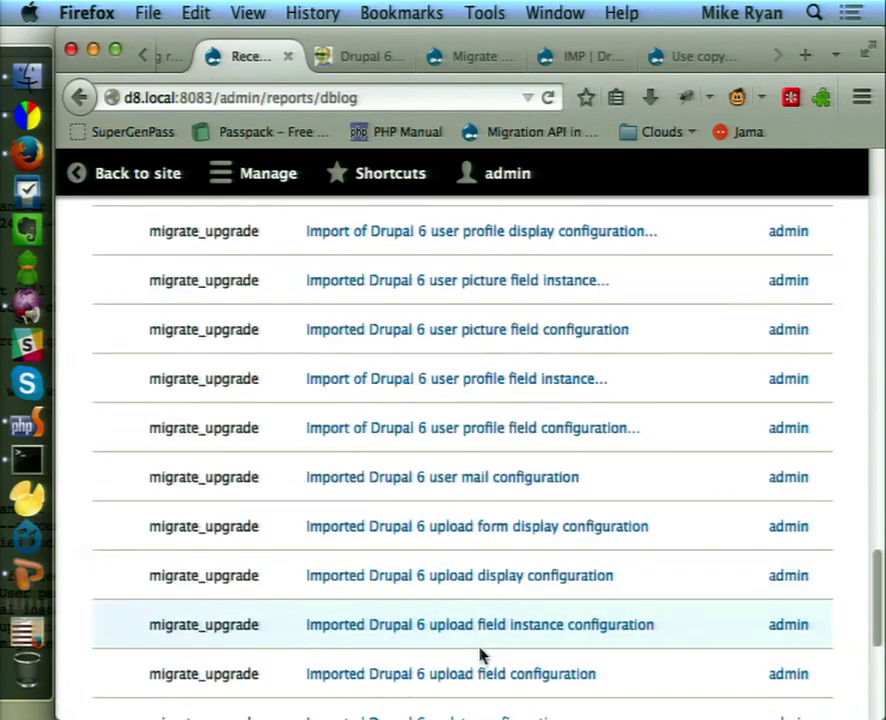
pyautogui.scroll(-2, 480, 655)
pyautogui.scroll(2, 480, 655)
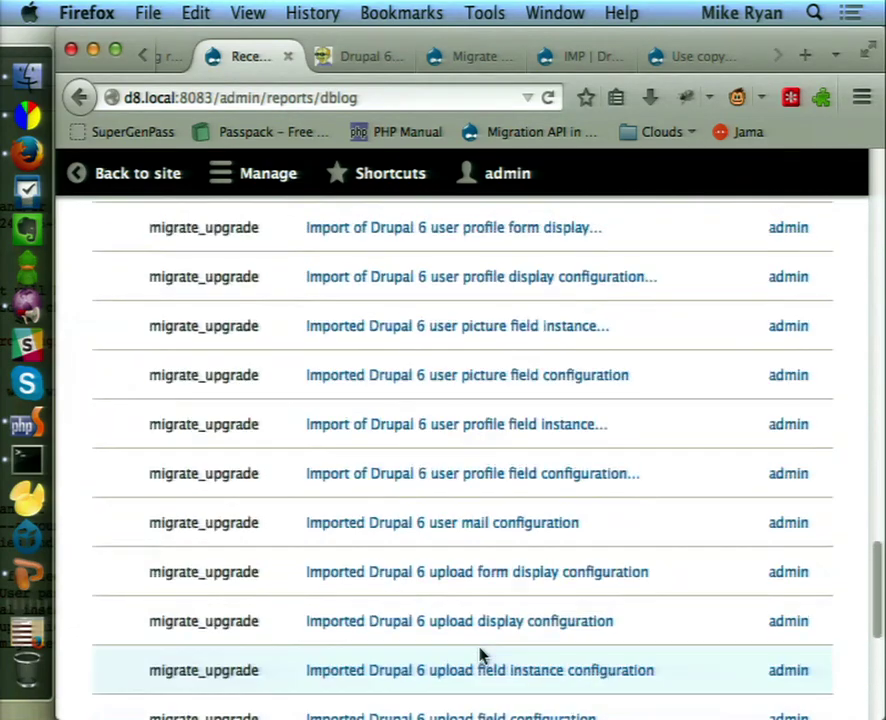
pyautogui.scroll(3, 480, 655)
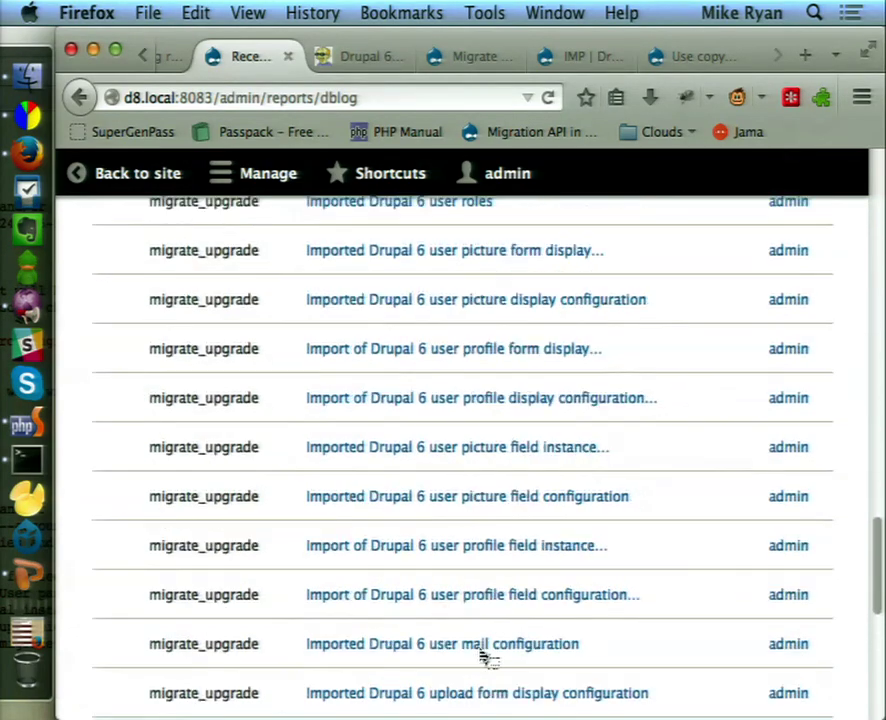
pyautogui.scroll(2, 482, 655)
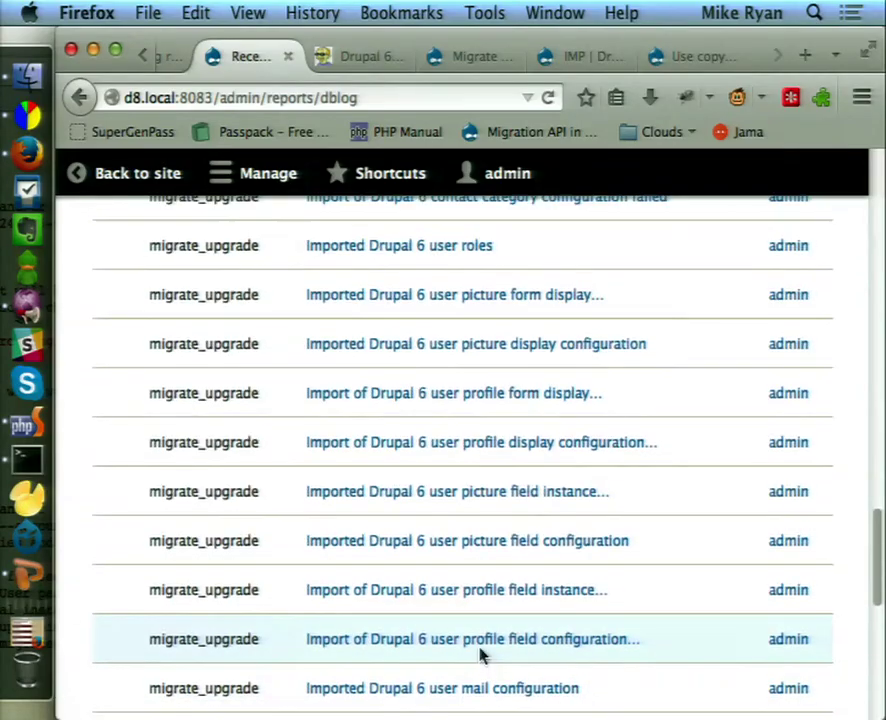
pyautogui.scroll(6, 482, 655)
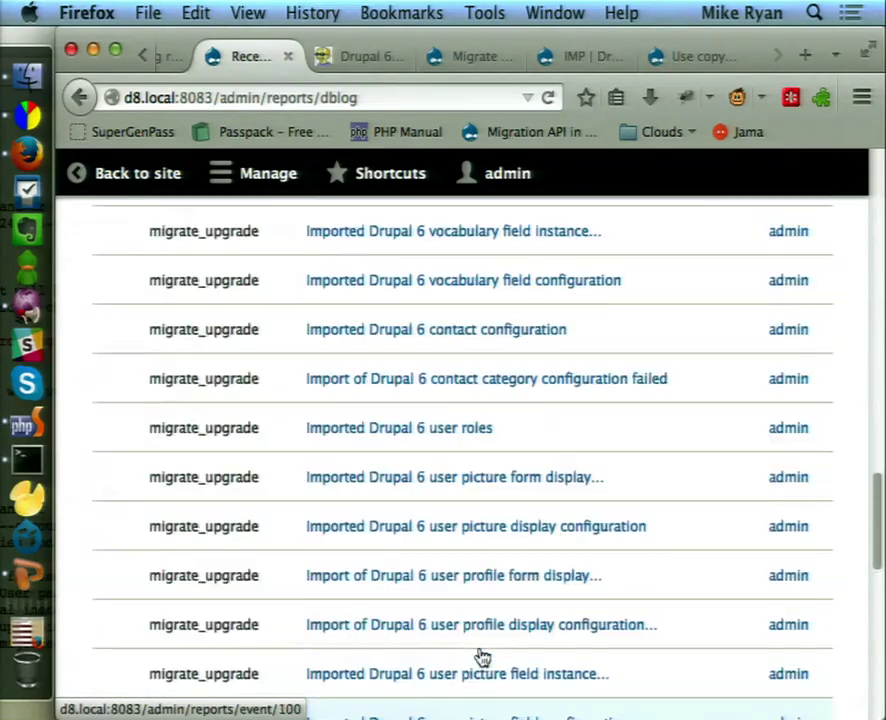
pyautogui.scroll(15, 480, 655)
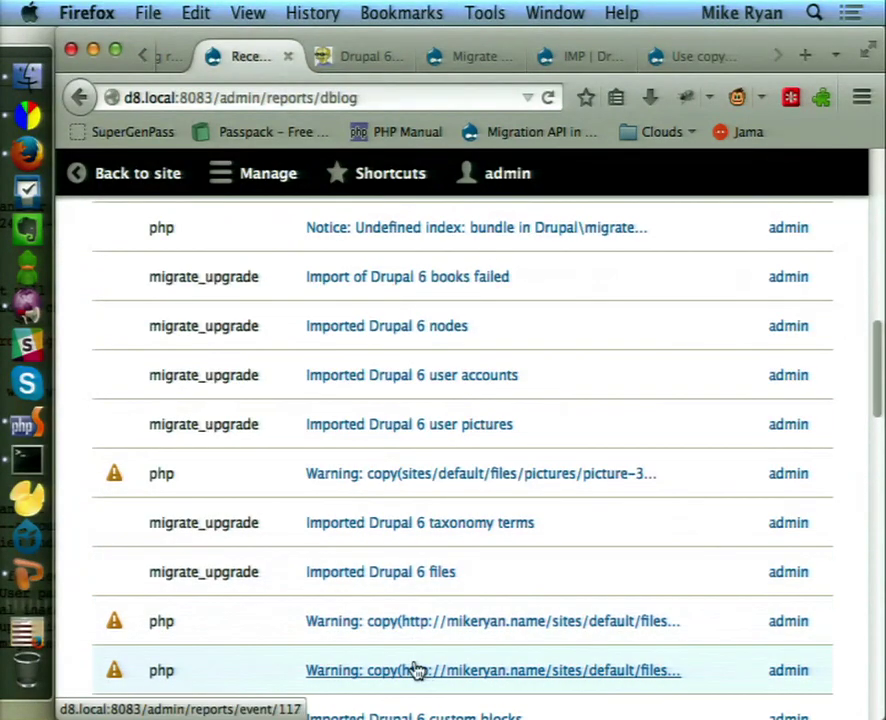
# Step: Examine the PHP warnings and notices and the failed book and field revision imports among the content import log messages
pyautogui.scroll(-1, 416, 674)
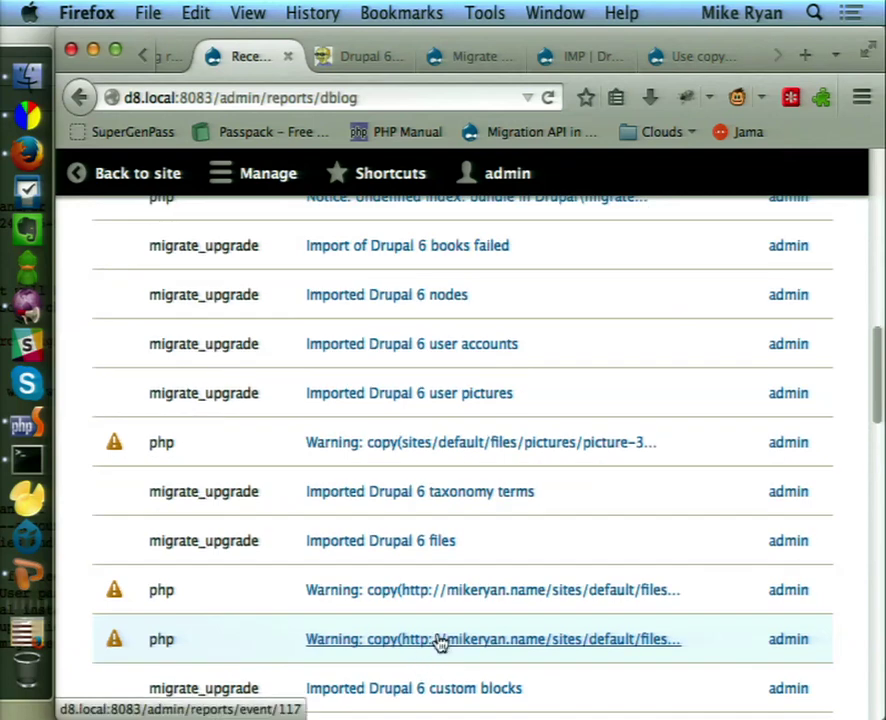
pyautogui.scroll(3, 440, 643)
pyautogui.scroll(-2, 440, 643)
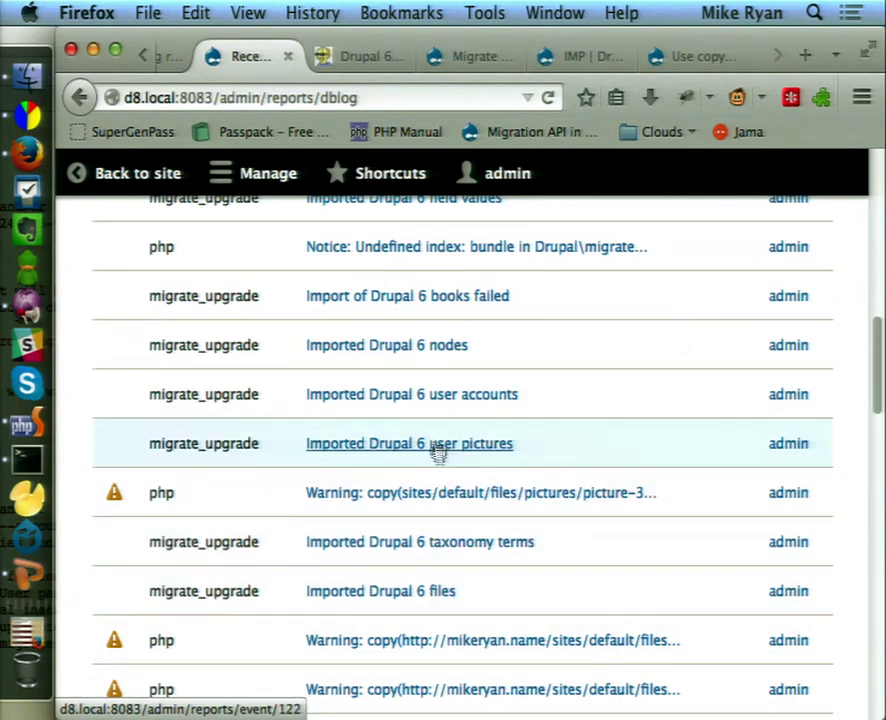
pyautogui.scroll(2, 440, 380)
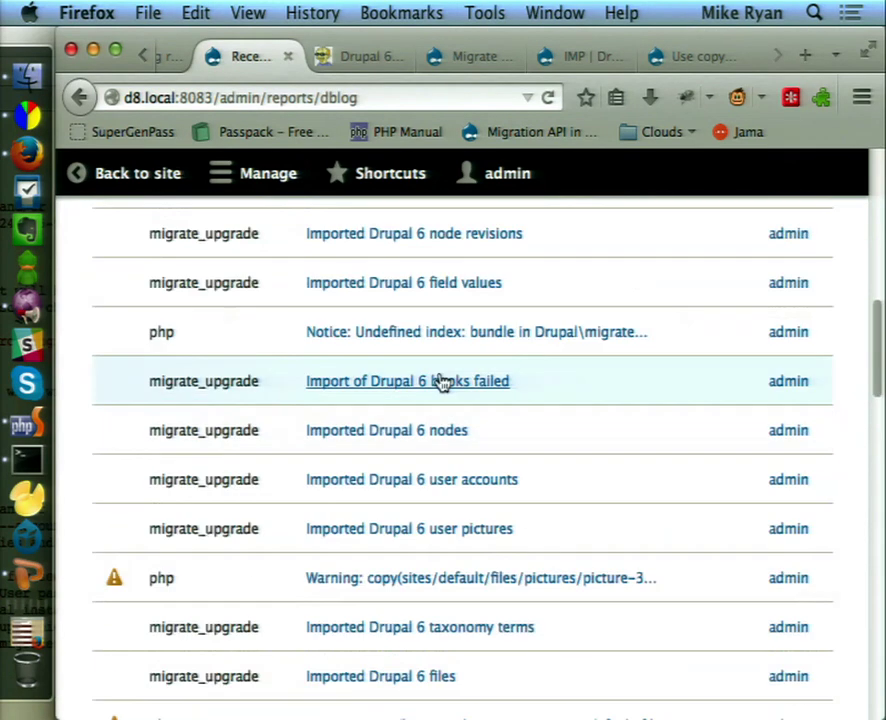
pyautogui.scroll(4, 440, 381)
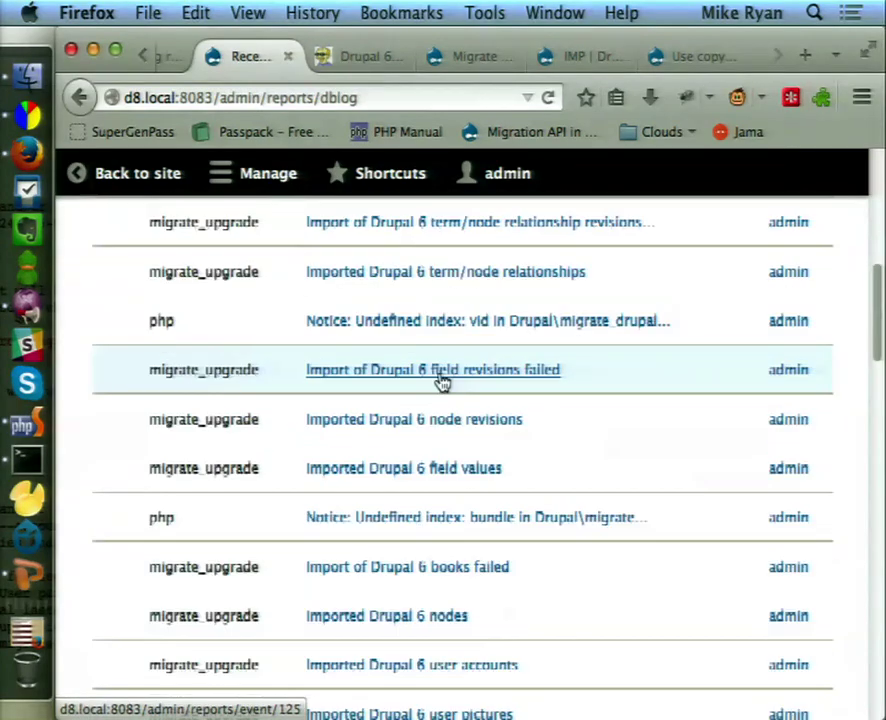
pyautogui.scroll(4, 440, 381)
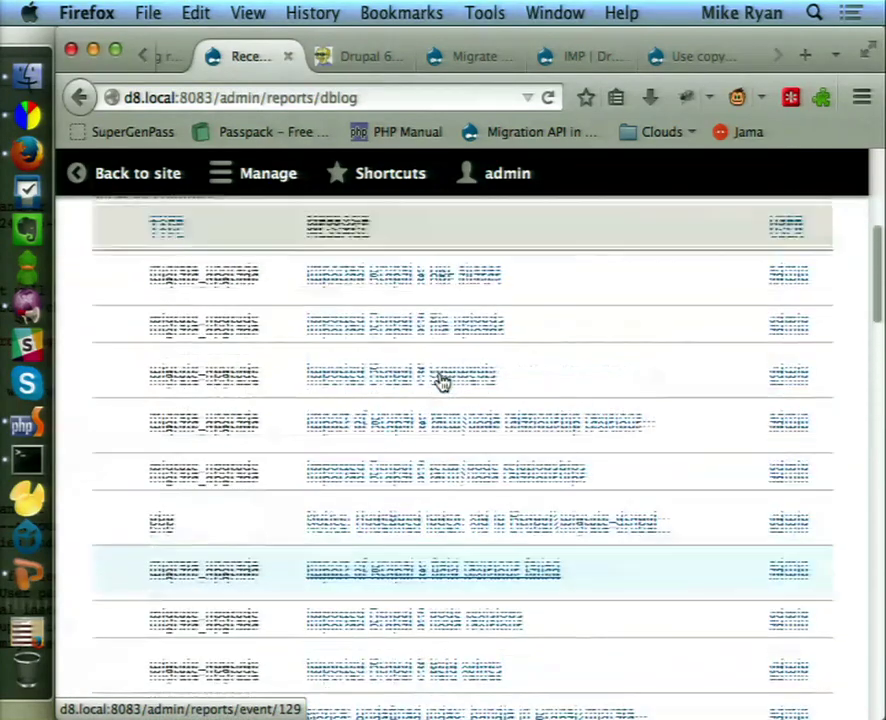
pyautogui.scroll(-4, 440, 381)
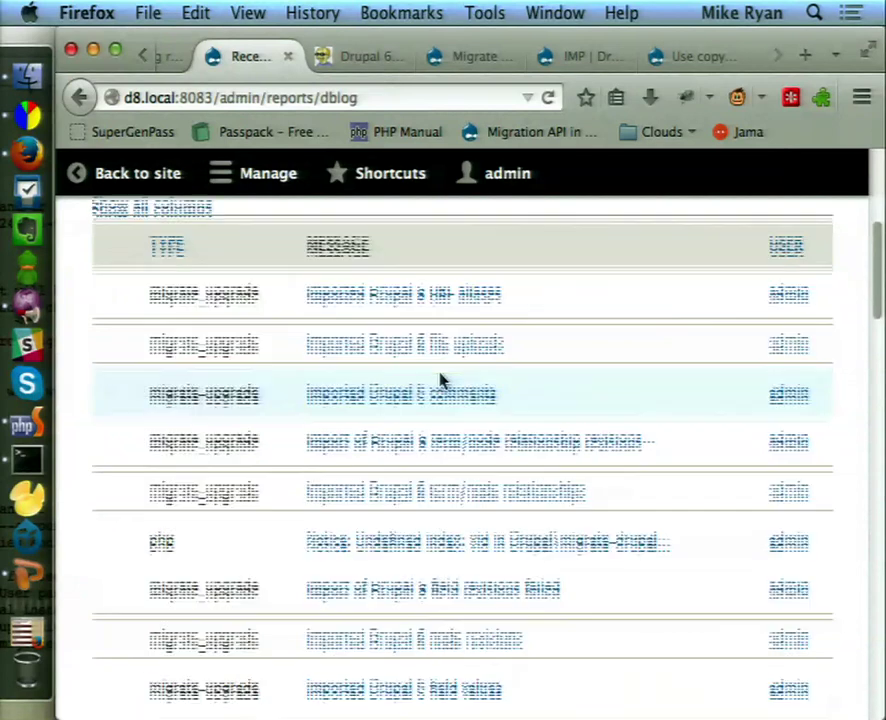
pyautogui.scroll(-1, 440, 381)
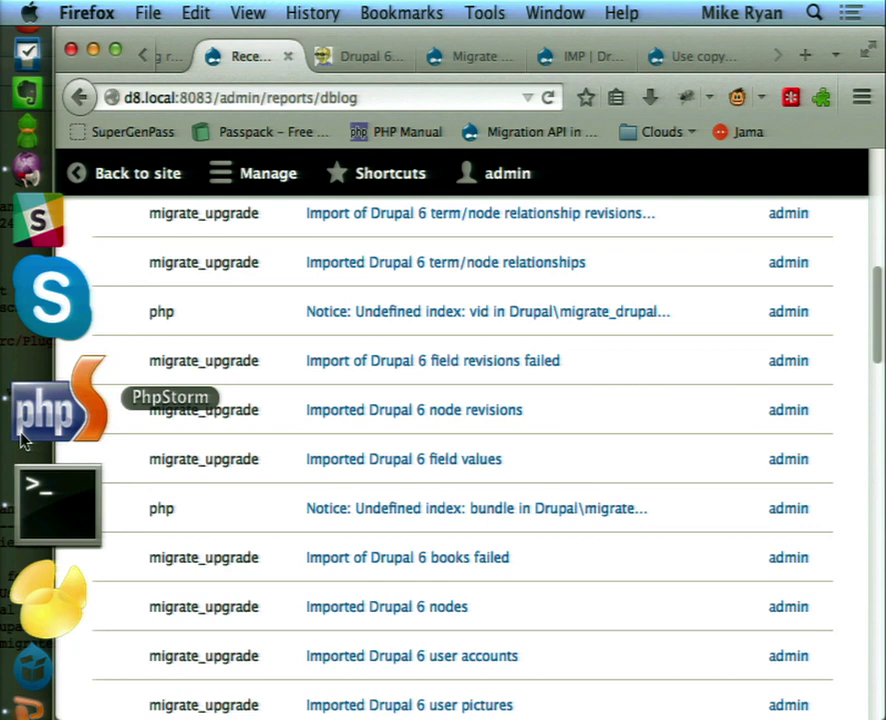
# Step: Switch to PhpStorm, show migrate.migration.d6_block.yml and reposition the window so the line numbers are in view
pyautogui.click(22, 440)
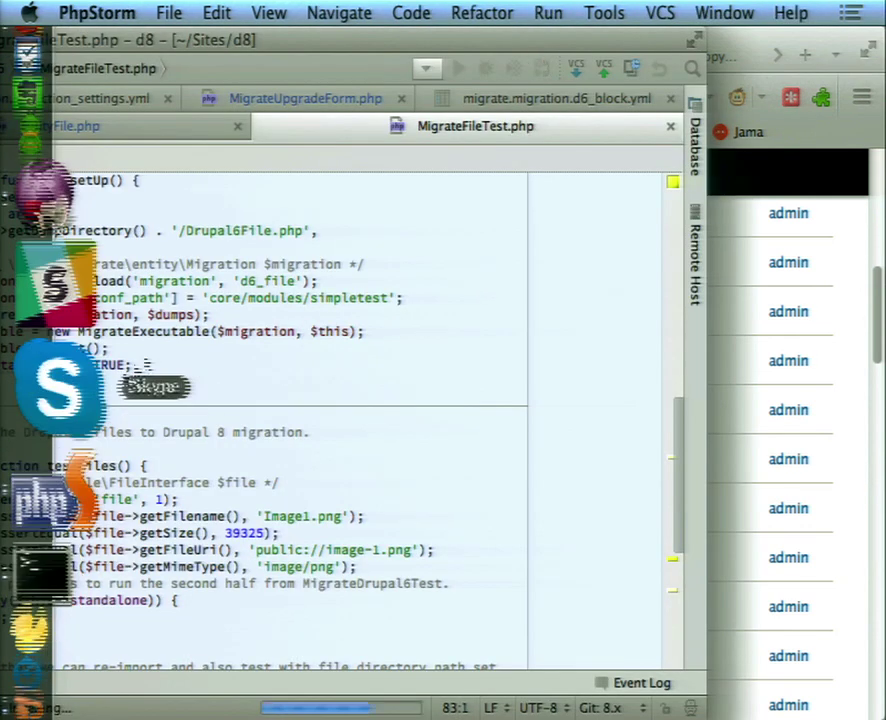
pyautogui.doubleClick(344, 44)
pyautogui.click(679, 99)
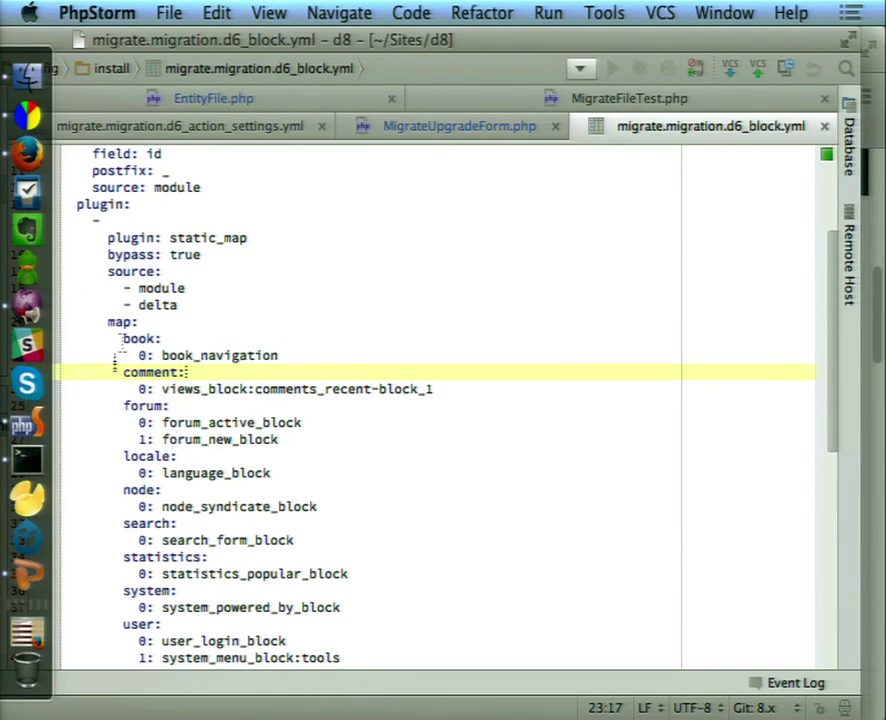
pyautogui.moveTo(400, 40); pyautogui.dragTo(449, 38)
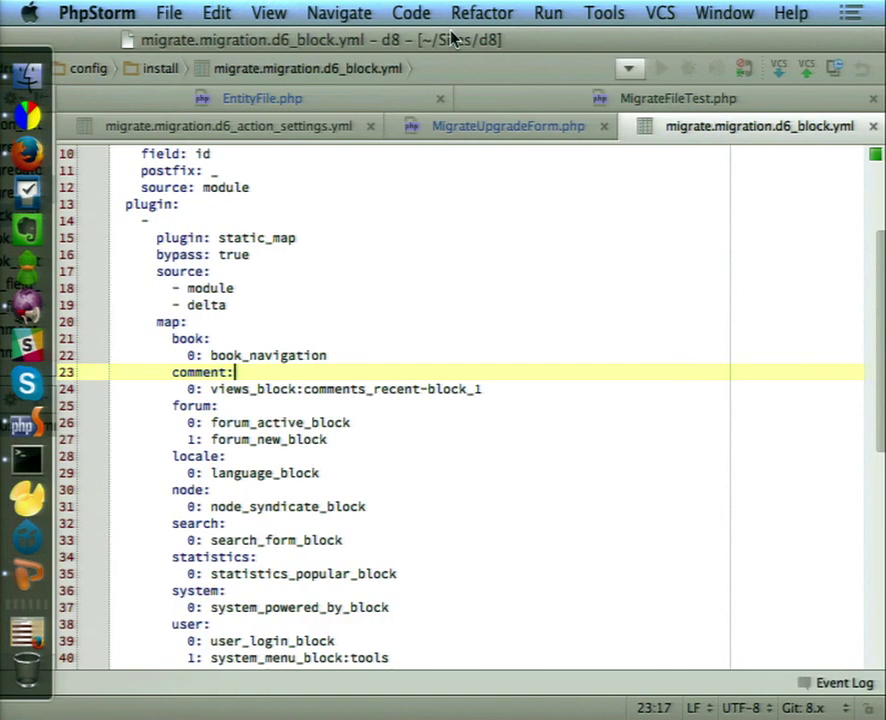
# Step: Read through the Drupal 6 block migration file, from its id and source plugin to the destination and migration dependencies
pyautogui.scroll(3, 292, 300)
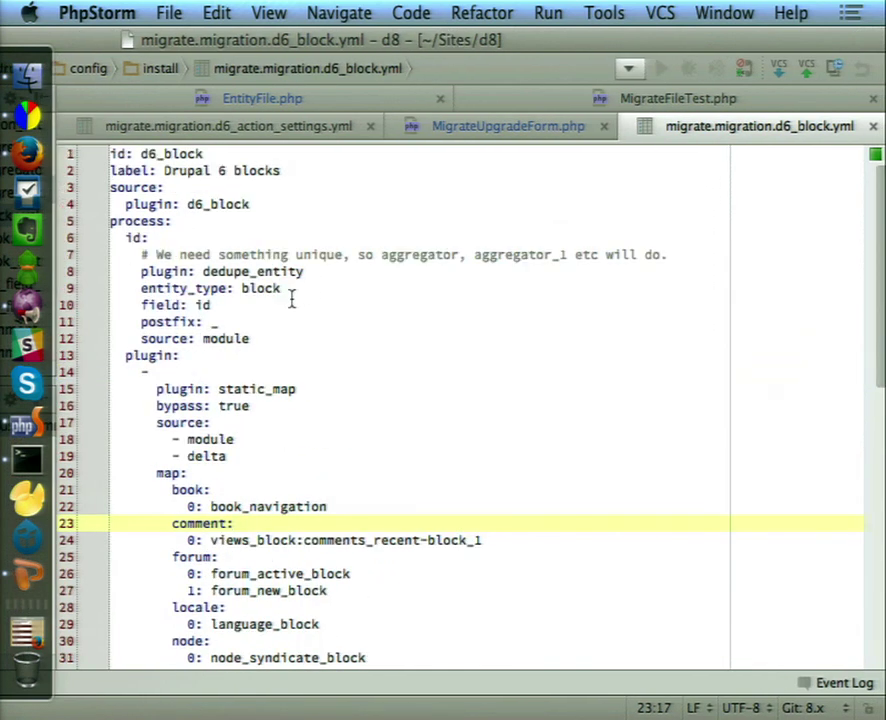
pyautogui.scroll(-10, 292, 300)
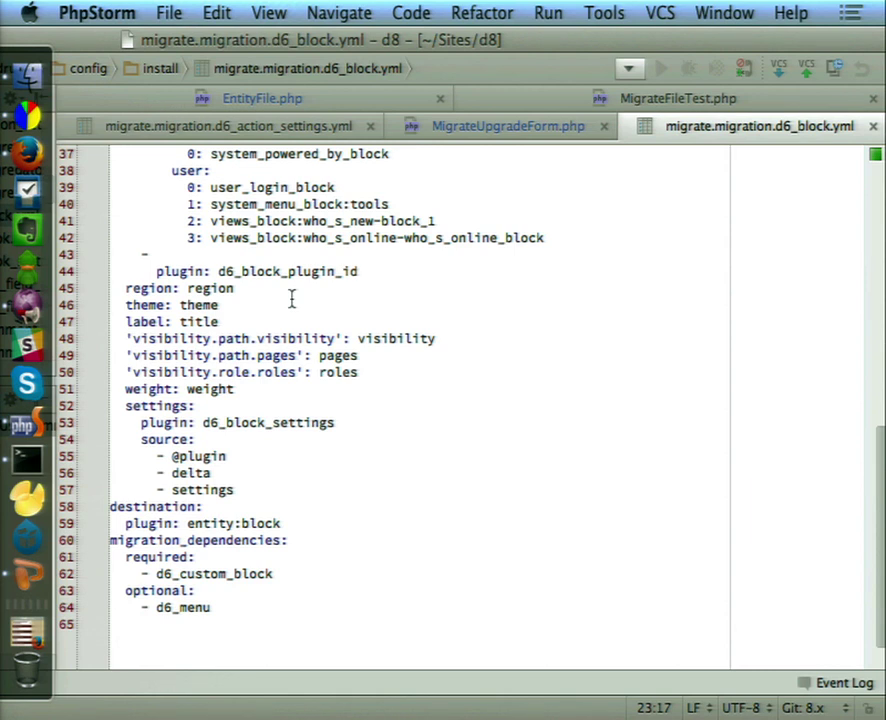
pyautogui.click(200, 661)
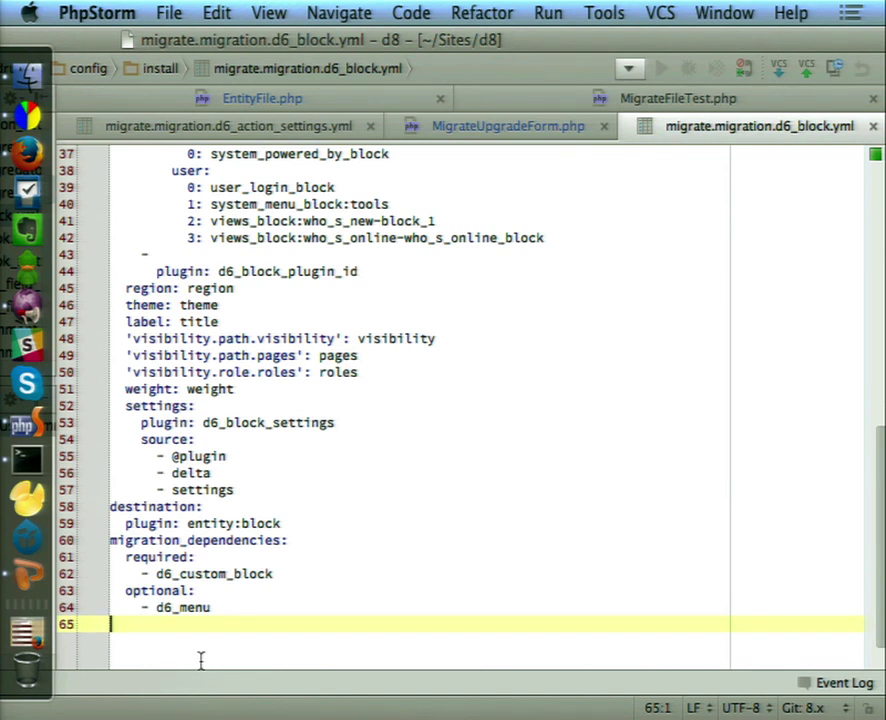
pyautogui.scroll(12, 200, 660)
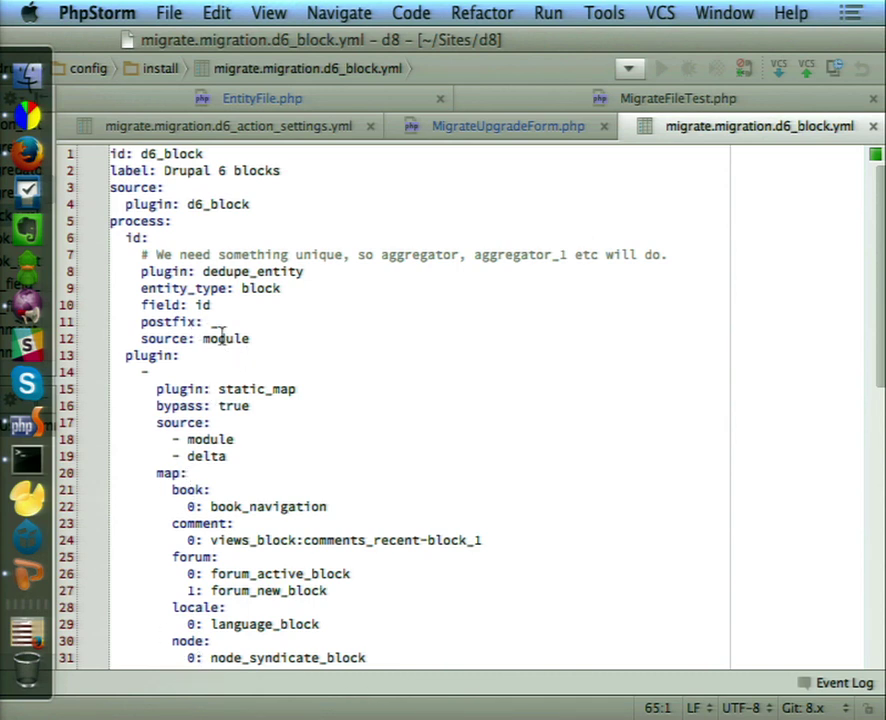
# Step: Examine the block migration's process section and highlight the theme-to-theme and label-to-title field mappings
pyautogui.scroll(-2, 223, 345)
pyautogui.scroll(-1, 222, 338)
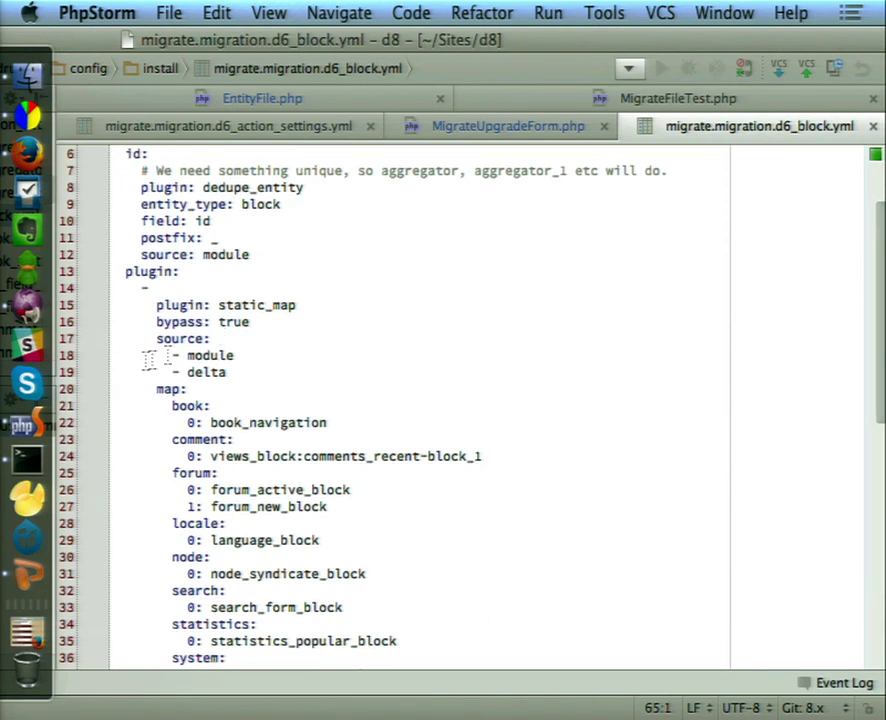
pyautogui.scroll(-2, 275, 372)
pyautogui.scroll(-5, 275, 374)
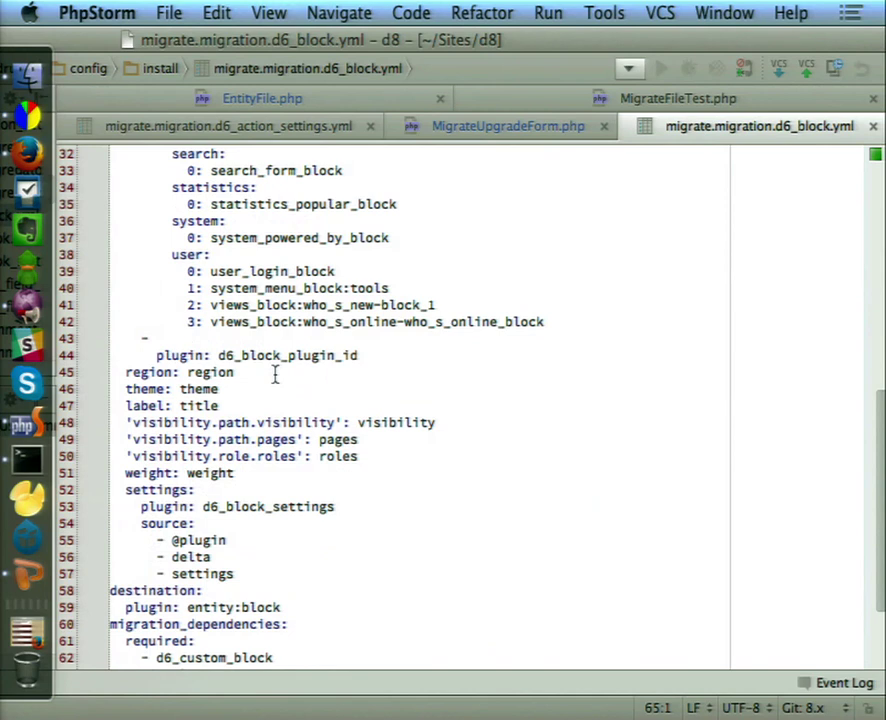
pyautogui.doubleClick(140, 390)
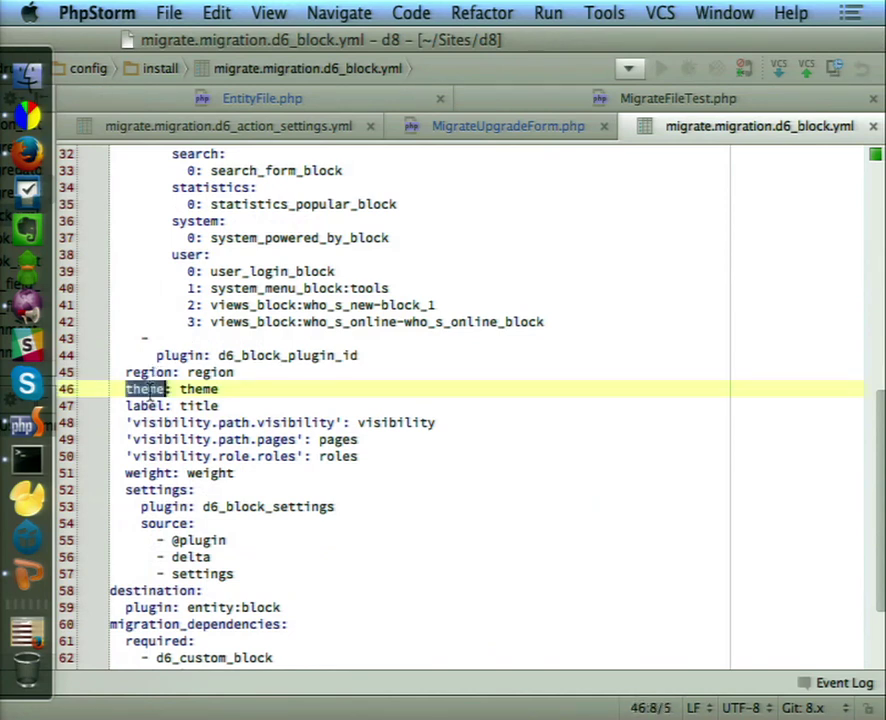
pyautogui.doubleClick(200, 389)
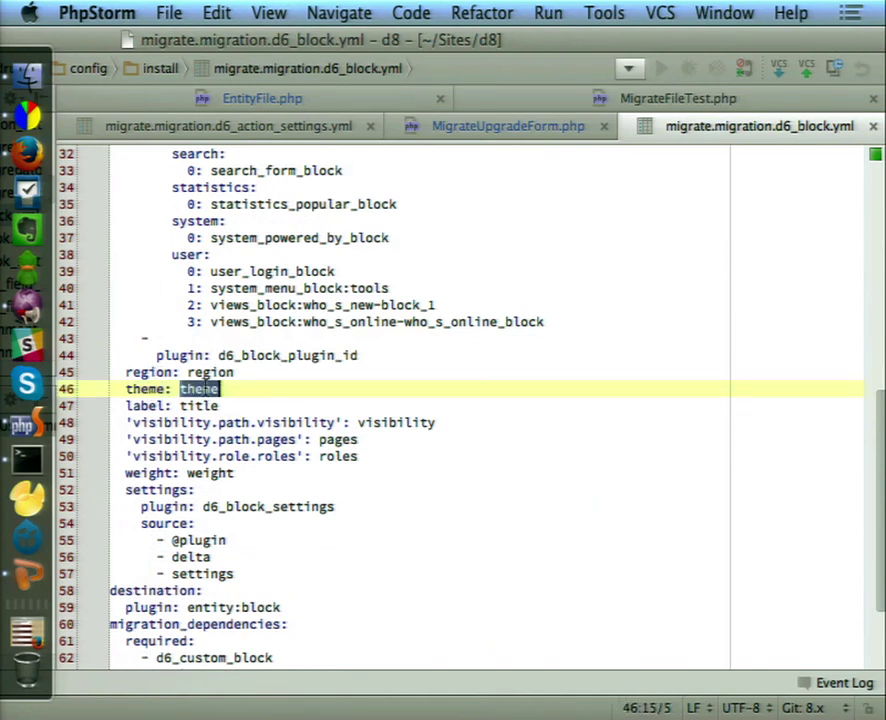
pyautogui.doubleClick(142, 406)
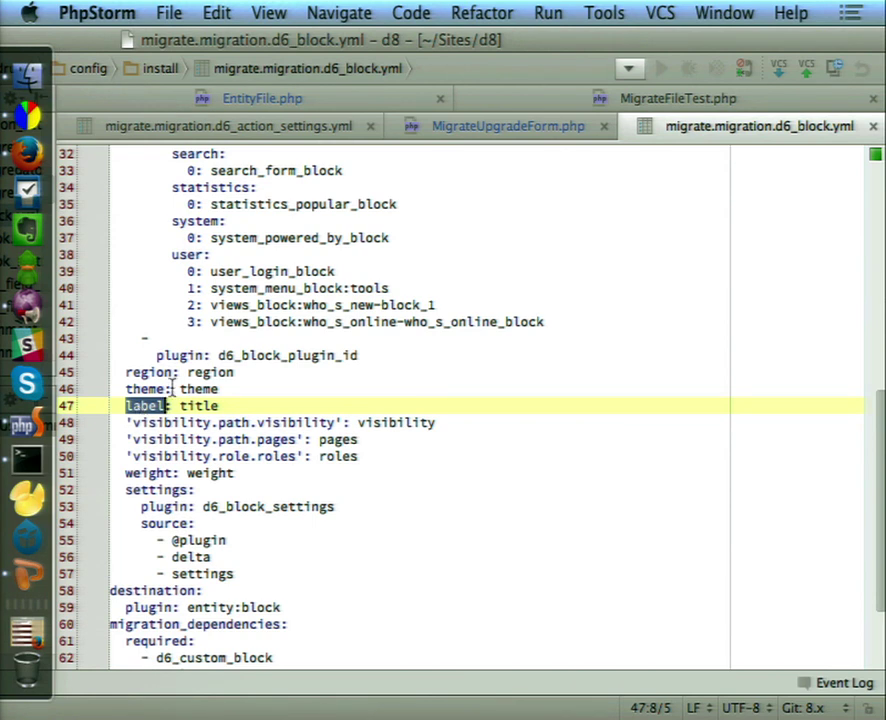
pyautogui.doubleClick(200, 405)
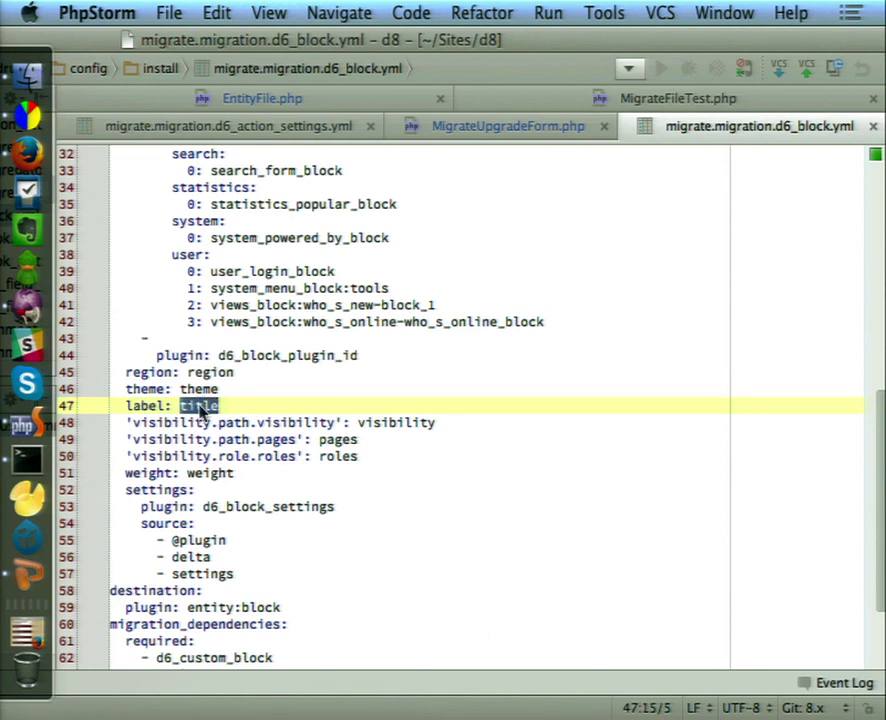